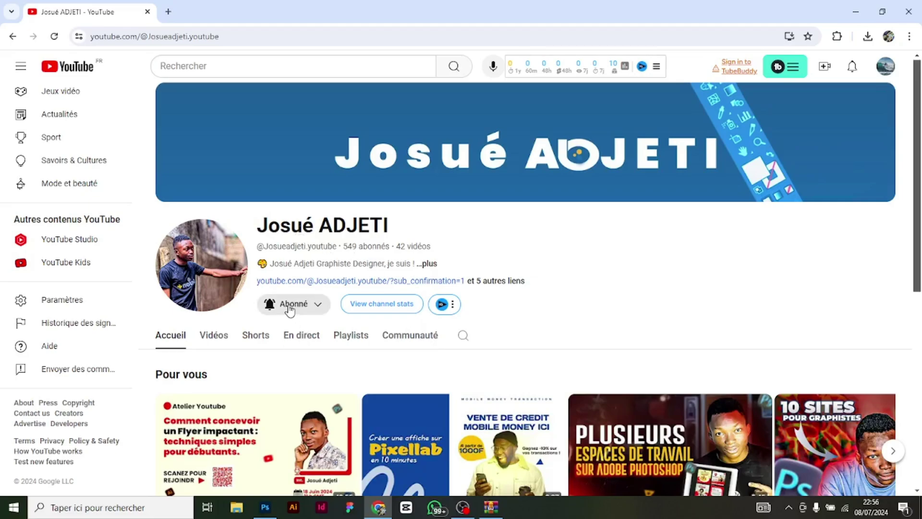
# Search Google for "freepick" in a new browser tab and open the French Freepik site from the results.
pyautogui.click(169, 11)
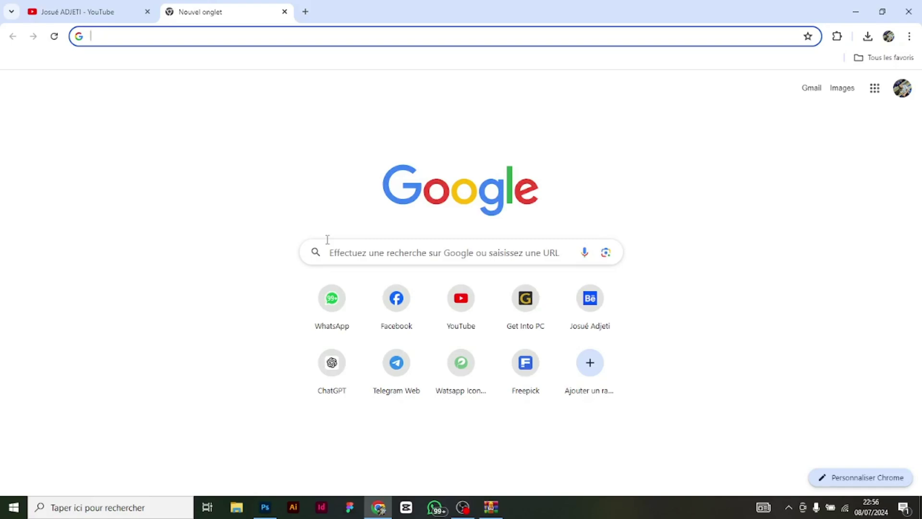
pyautogui.write('free')
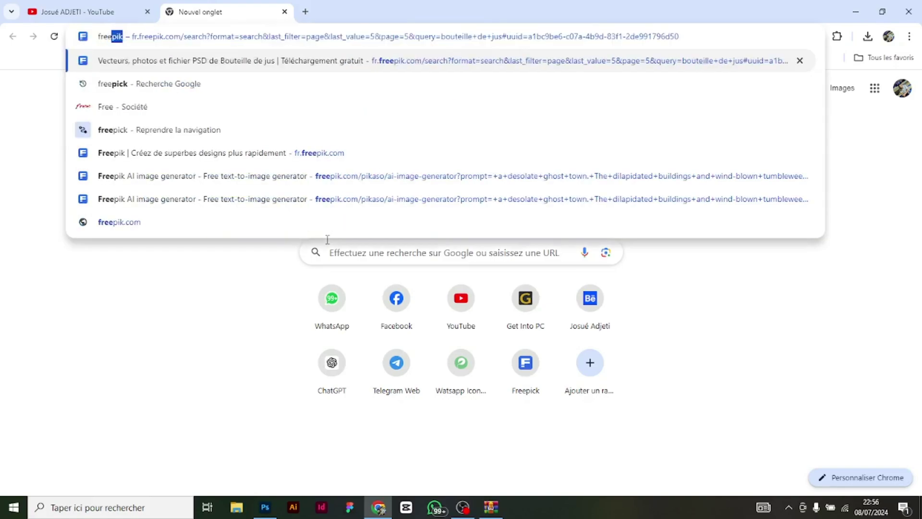
pyautogui.write('pi')
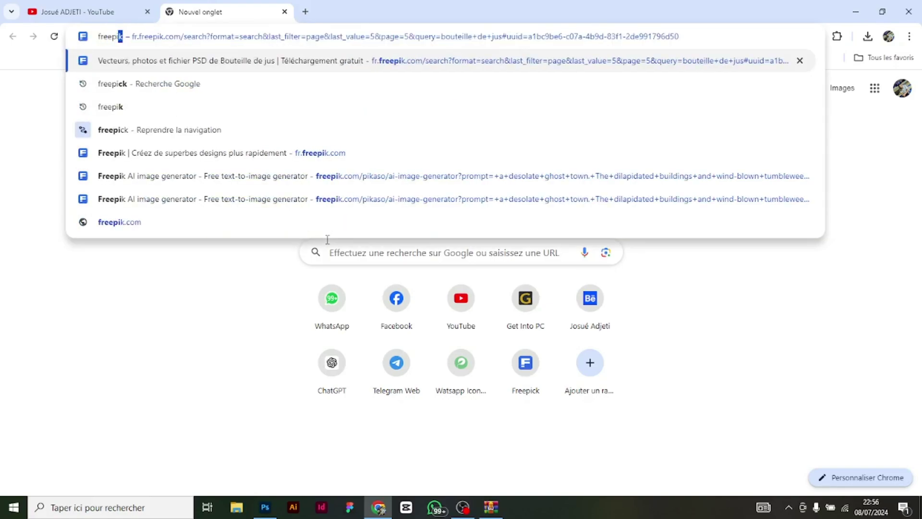
pyautogui.write('ck')
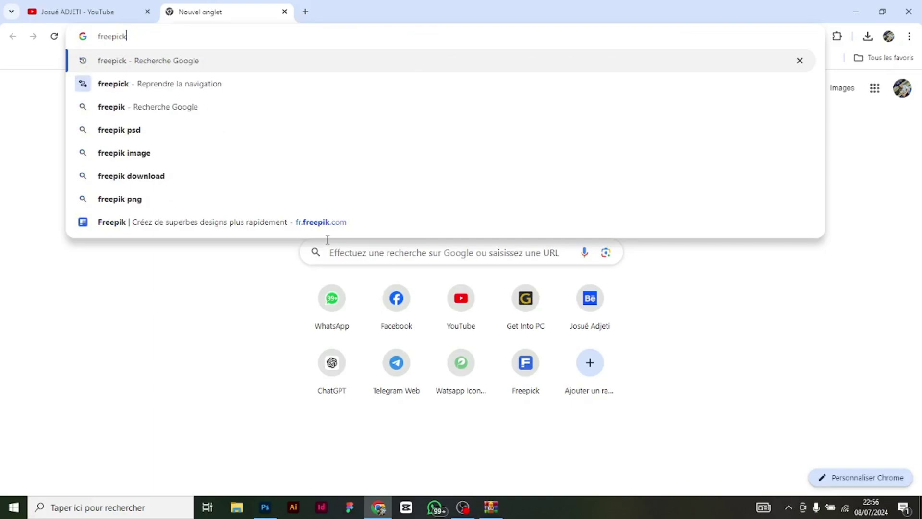
pyautogui.press('Return')
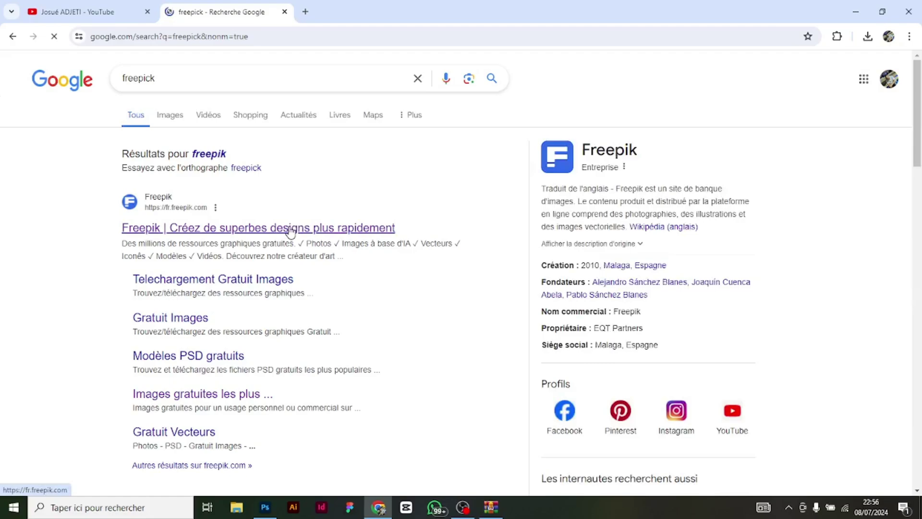
pyautogui.click(291, 229)
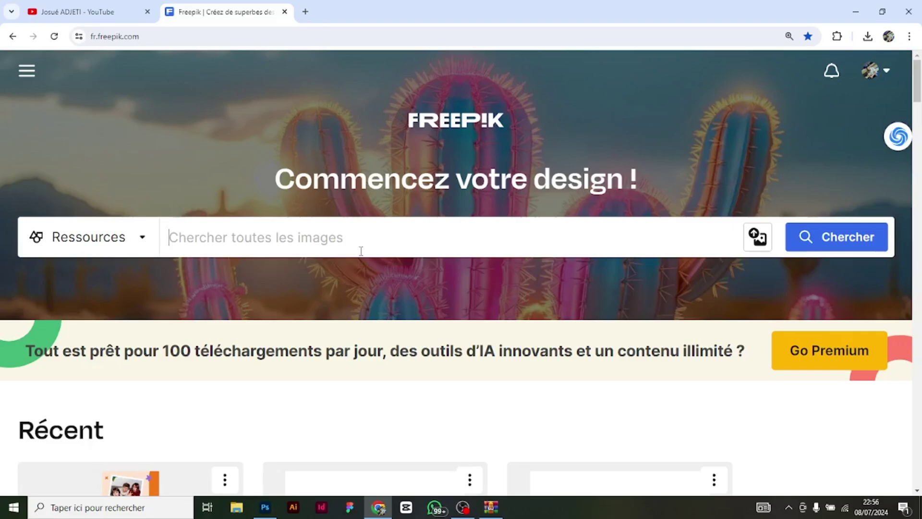
# Search Freepik's resources for "3d text effect".
pyautogui.write('3d text')
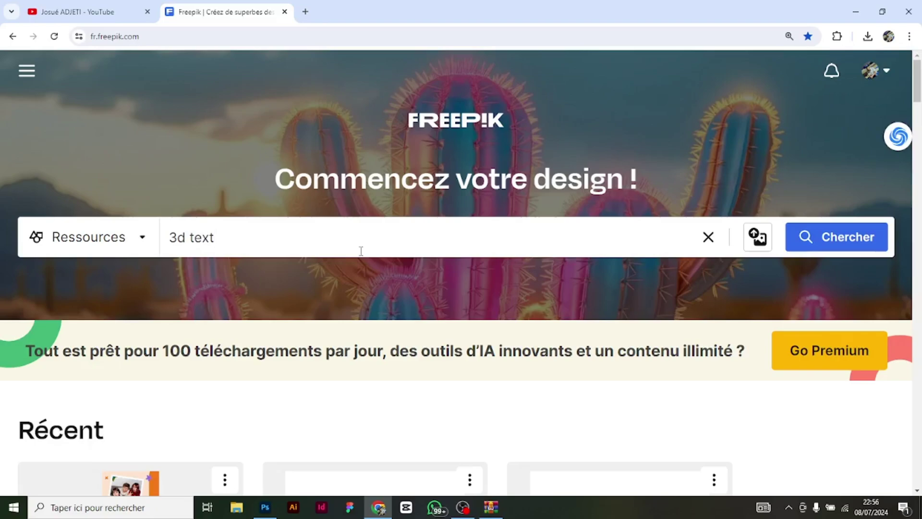
pyautogui.write(' effect')
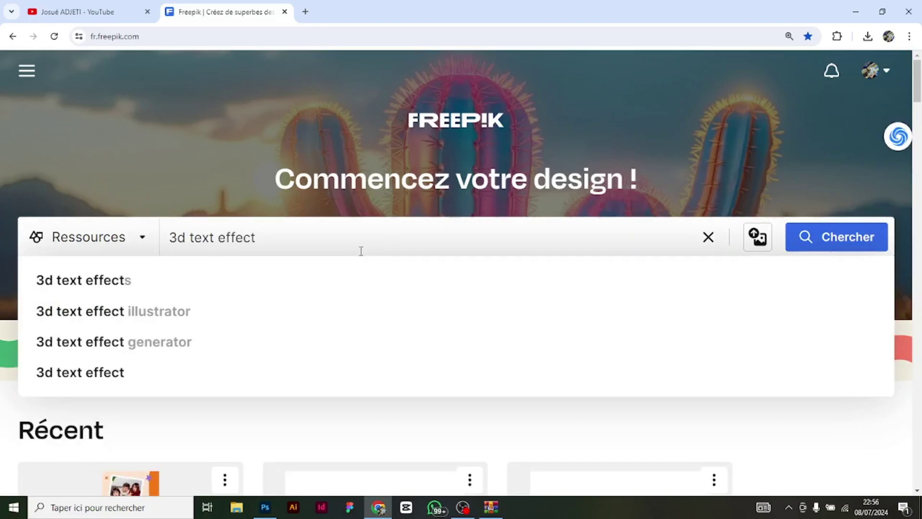
pyautogui.press('Return')
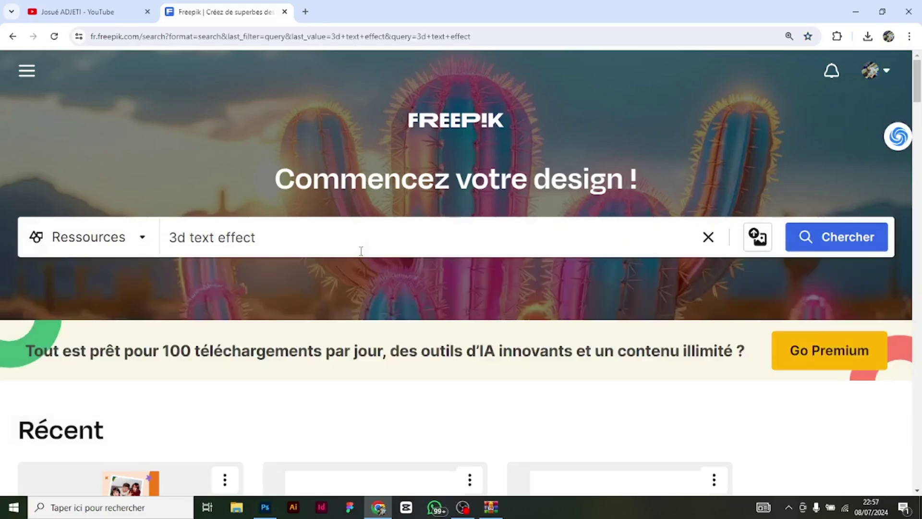
# Browse the 3D text effect results and compare the styles of the free and premium PSD templates.
pyautogui.scroll(-5, 427, 267)
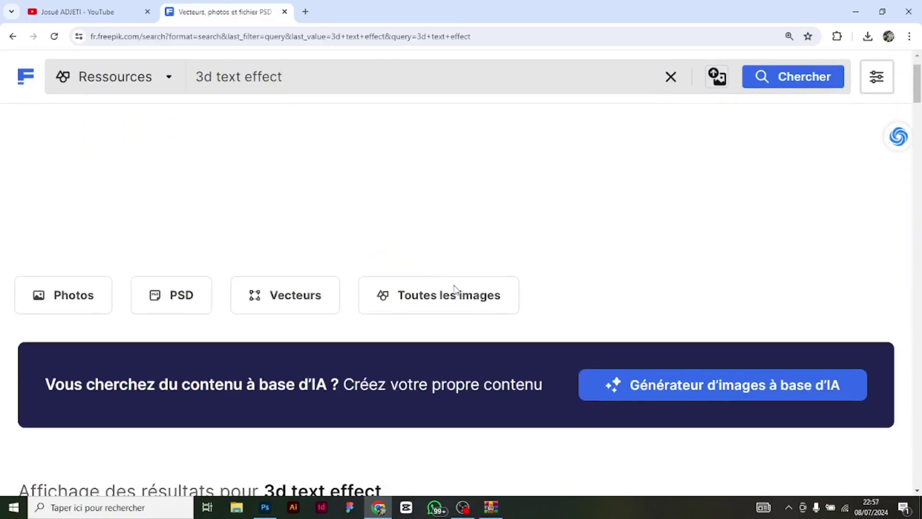
pyautogui.scroll(-5, 509, 335)
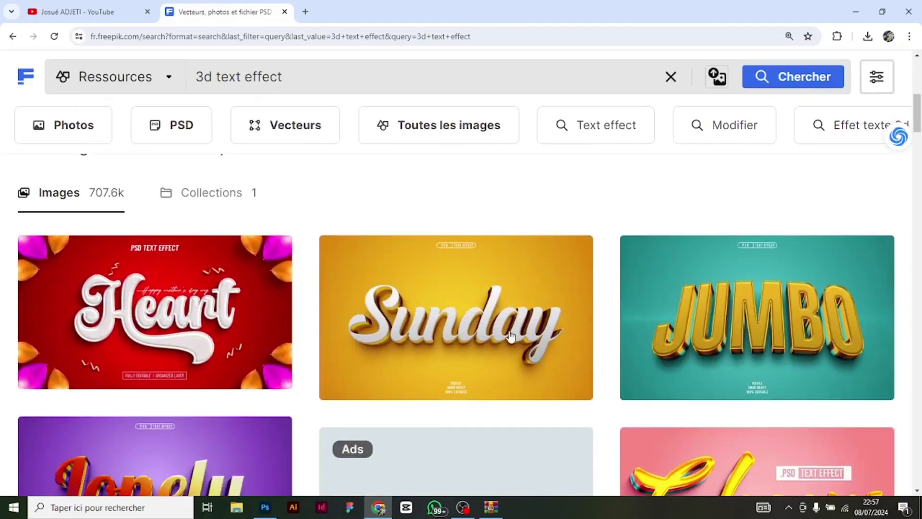
pyautogui.scroll(-1, 528, 358)
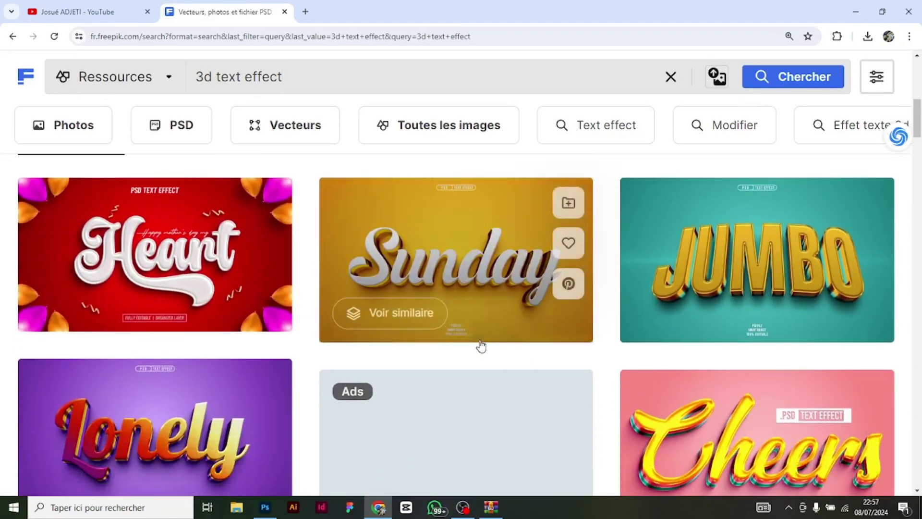
pyautogui.scroll(-3, 480, 346)
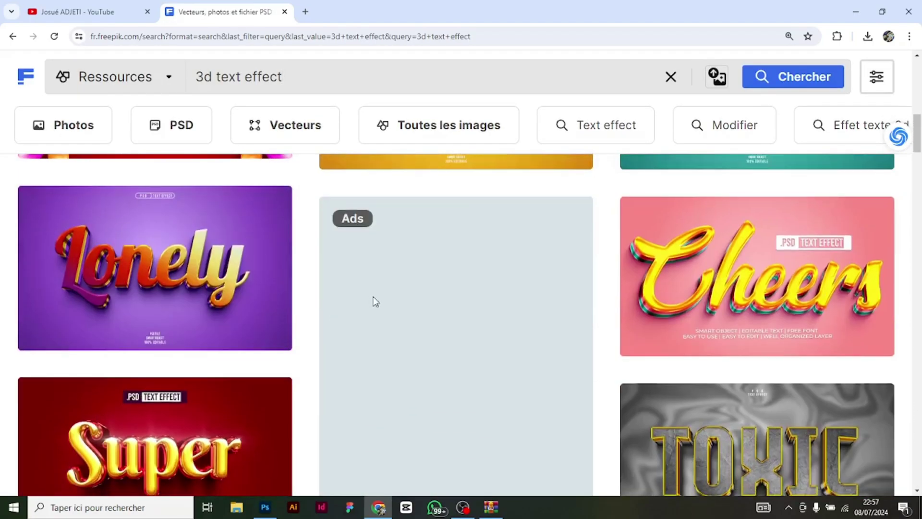
pyautogui.scroll(-9, 453, 329)
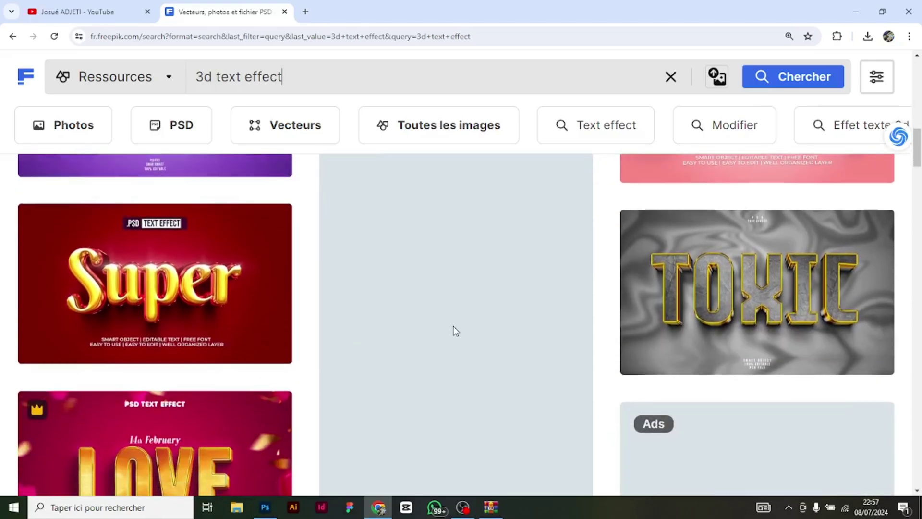
pyautogui.scroll(-13, 470, 303)
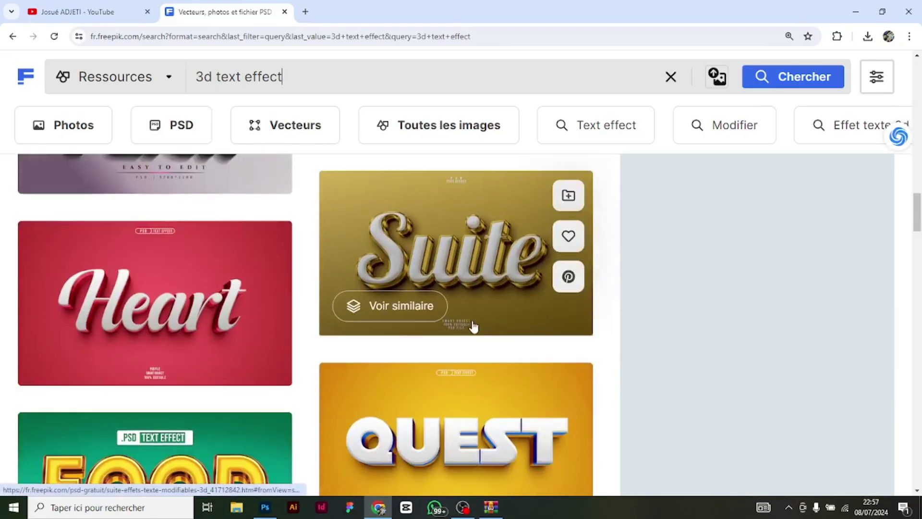
pyautogui.scroll(-3, 480, 315)
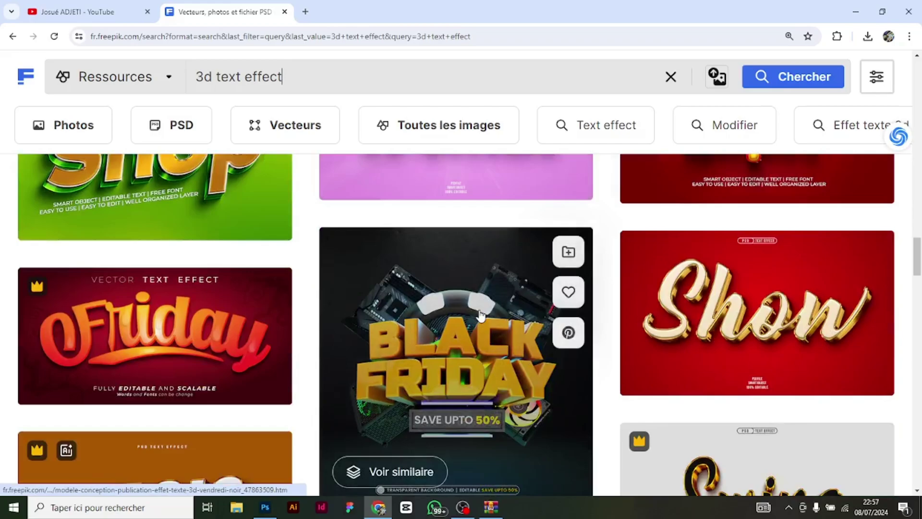
pyautogui.scroll(4, 480, 315)
pyautogui.scroll(-5, 482, 311)
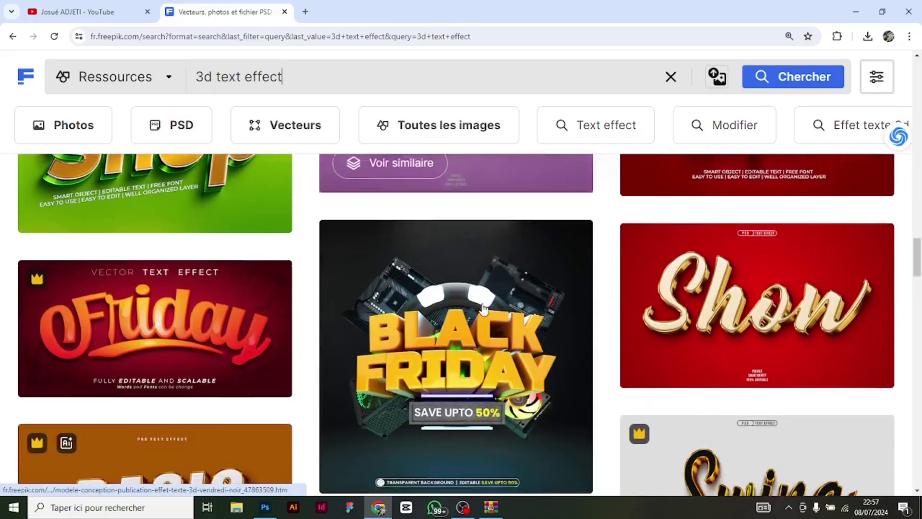
pyautogui.scroll(-7, 485, 306)
pyautogui.scroll(3, 651, 262)
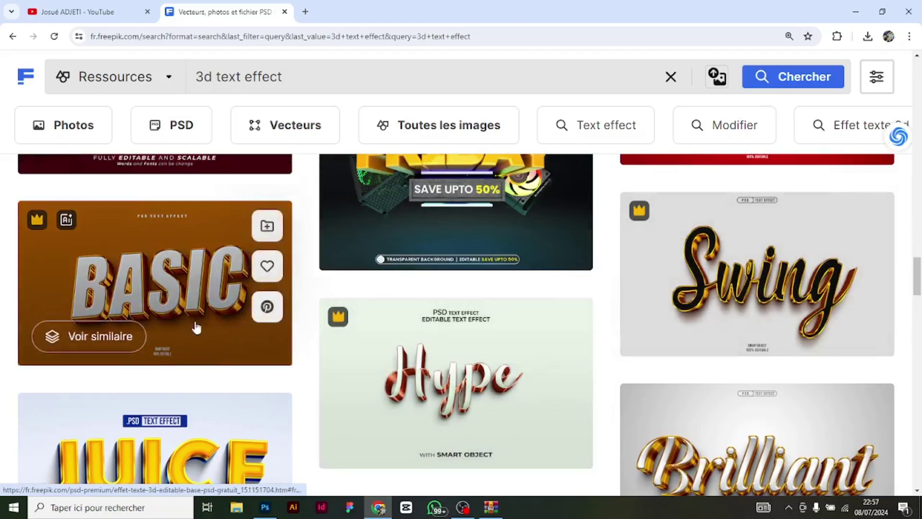
pyautogui.scroll(5, 196, 328)
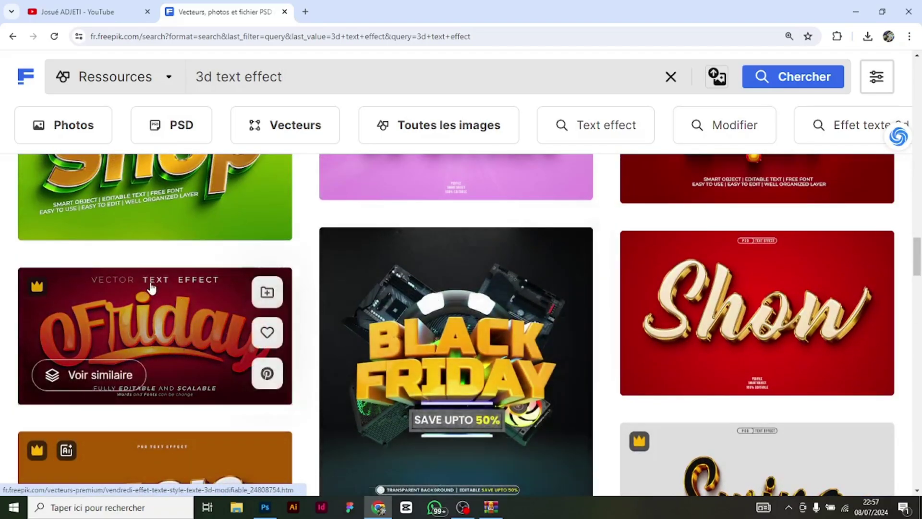
pyautogui.scroll(5, 150, 287)
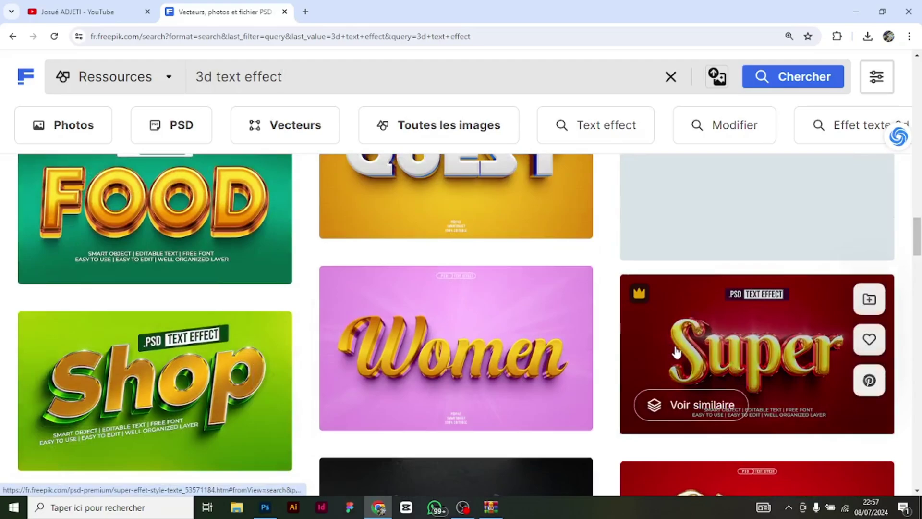
pyautogui.scroll(9, 676, 352)
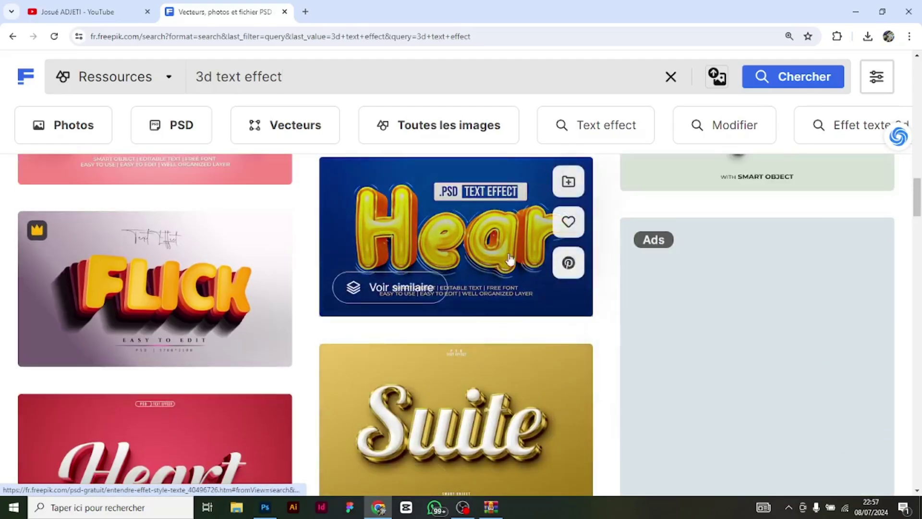
pyautogui.scroll(2, 510, 259)
pyautogui.scroll(1, 518, 242)
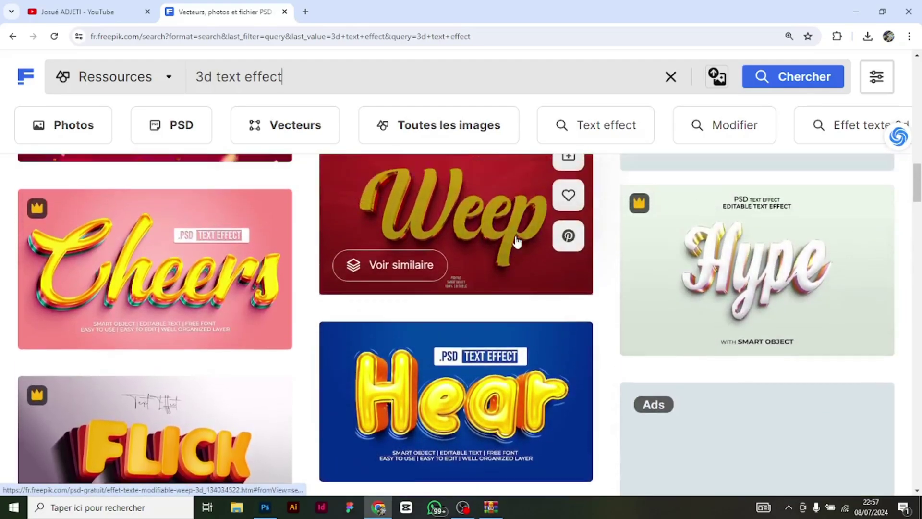
pyautogui.scroll(1, 516, 242)
pyautogui.scroll(-3, 528, 298)
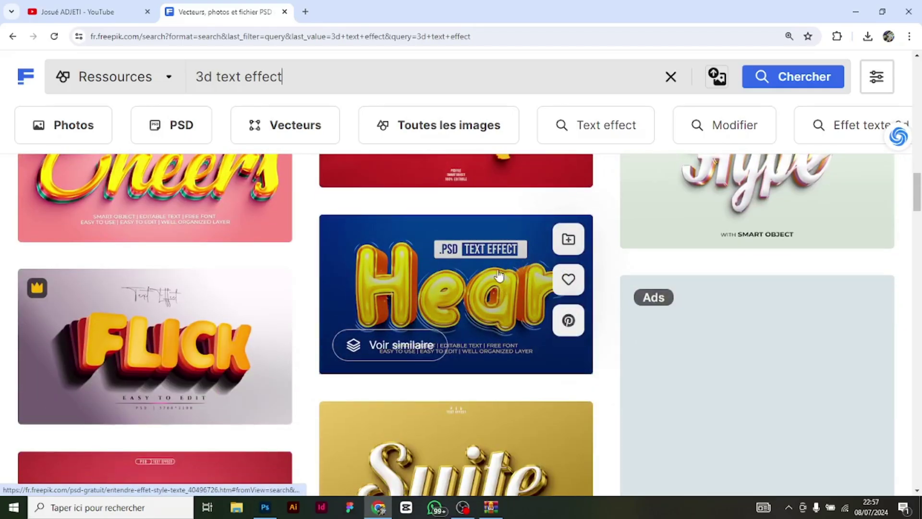
pyautogui.scroll(5, 500, 275)
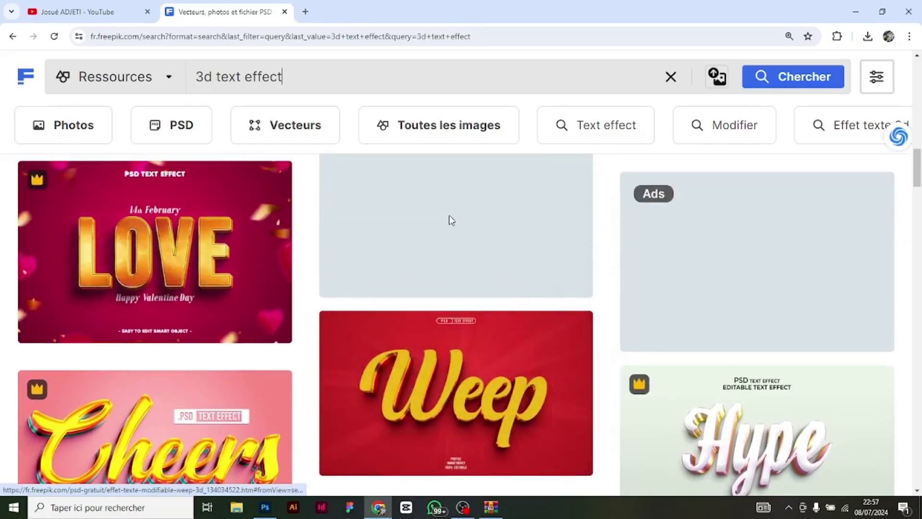
pyautogui.scroll(-3, 397, 323)
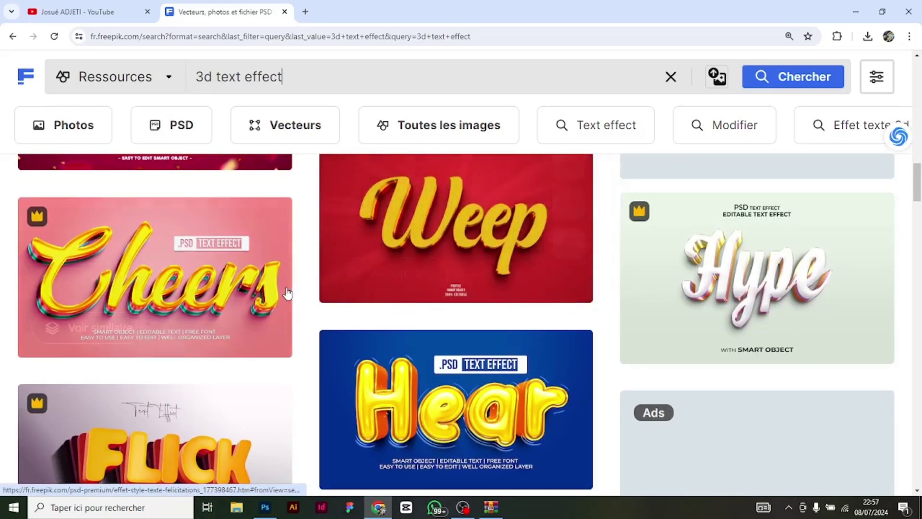
pyautogui.scroll(3, 495, 269)
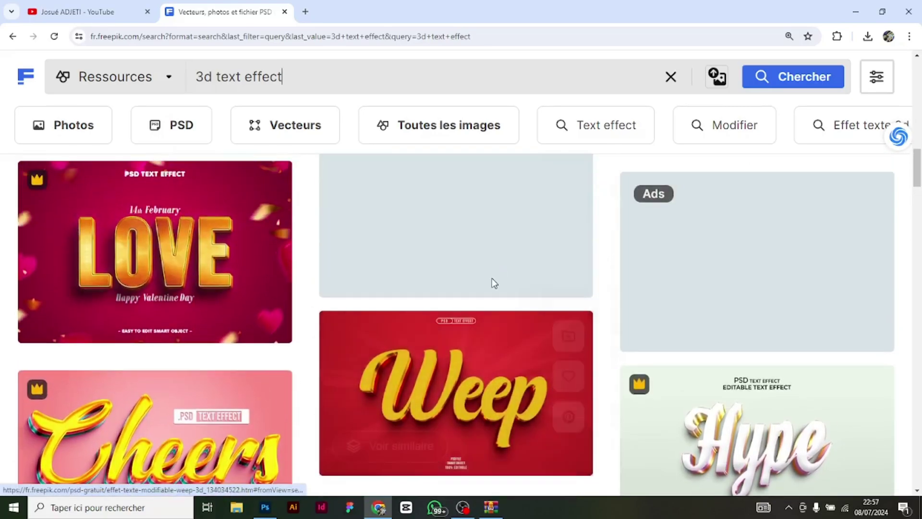
pyautogui.scroll(12, 495, 283)
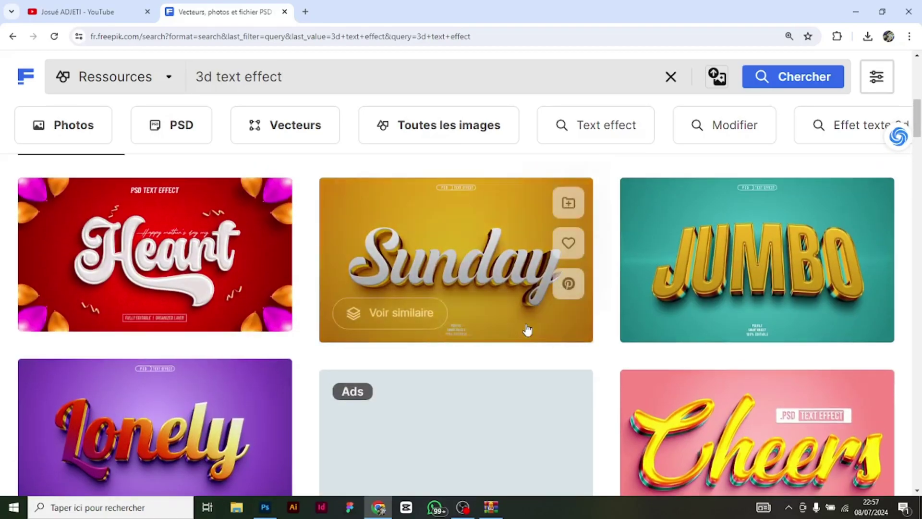
pyautogui.scroll(2, 527, 329)
pyautogui.scroll(-9, 487, 354)
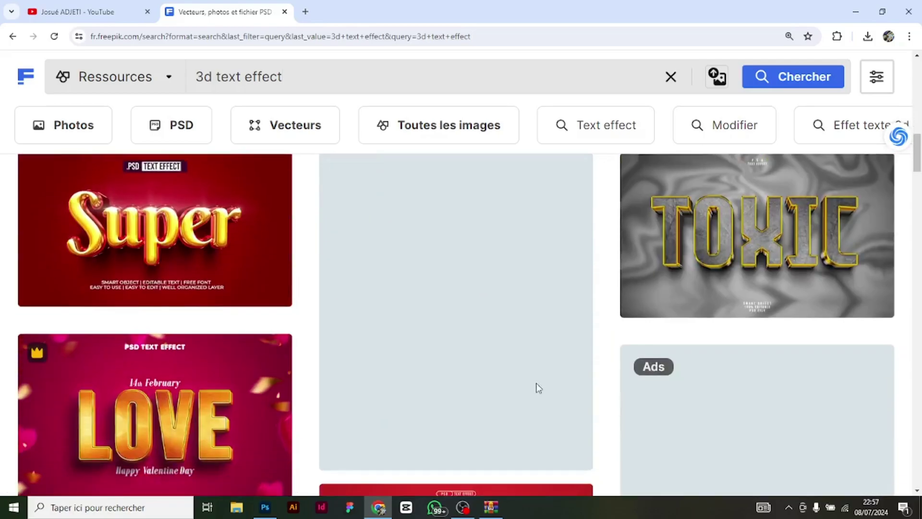
pyautogui.scroll(-4, 538, 387)
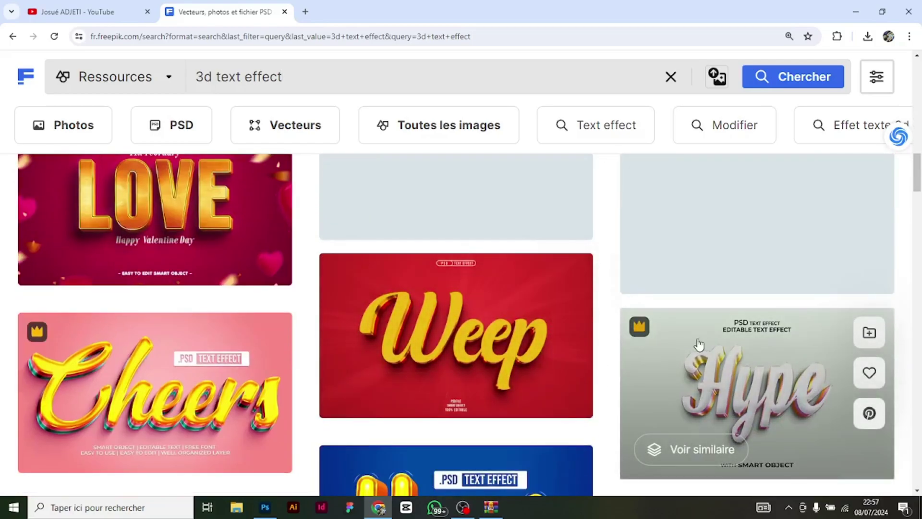
pyautogui.scroll(-13, 552, 312)
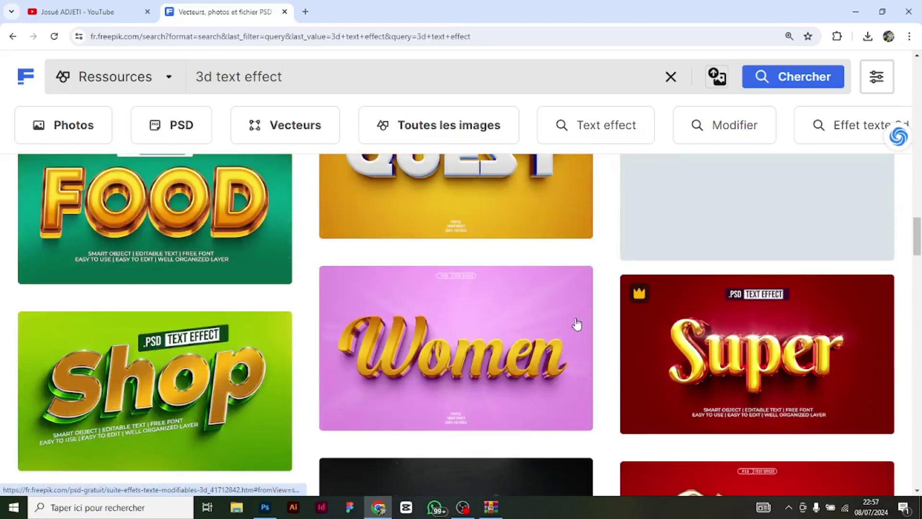
pyautogui.scroll(-4, 591, 311)
pyautogui.scroll(-8, 645, 293)
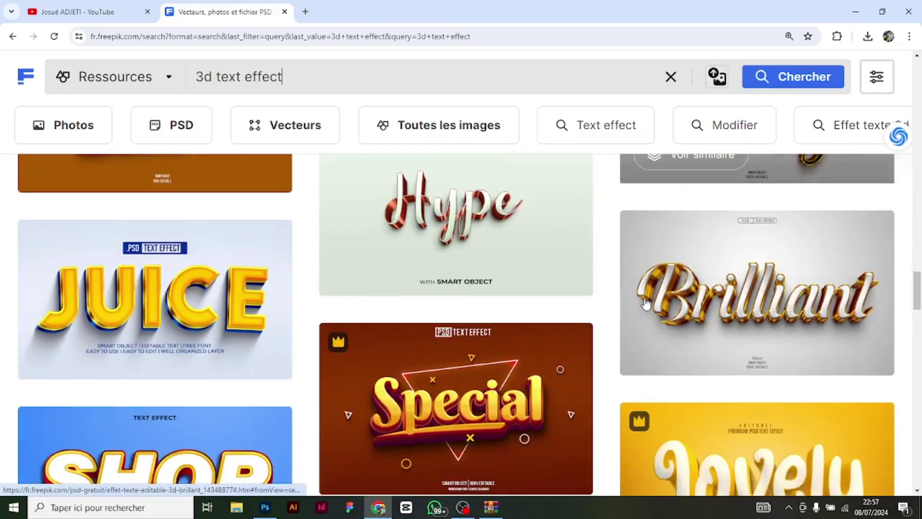
pyautogui.scroll(-4, 519, 298)
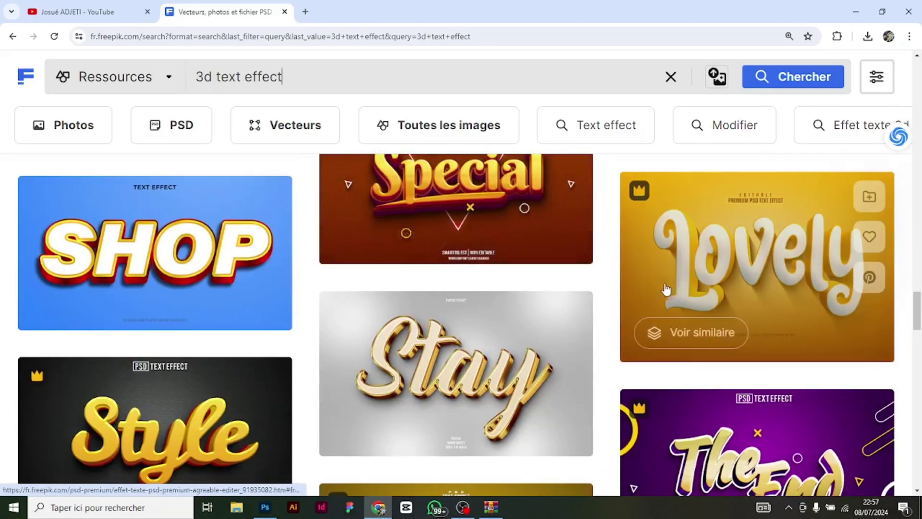
pyautogui.scroll(-4, 665, 288)
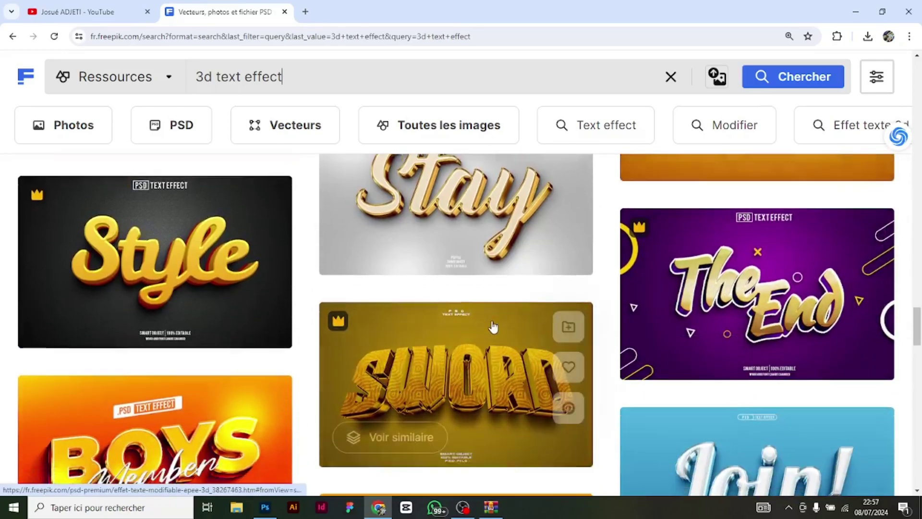
pyautogui.scroll(-10, 493, 327)
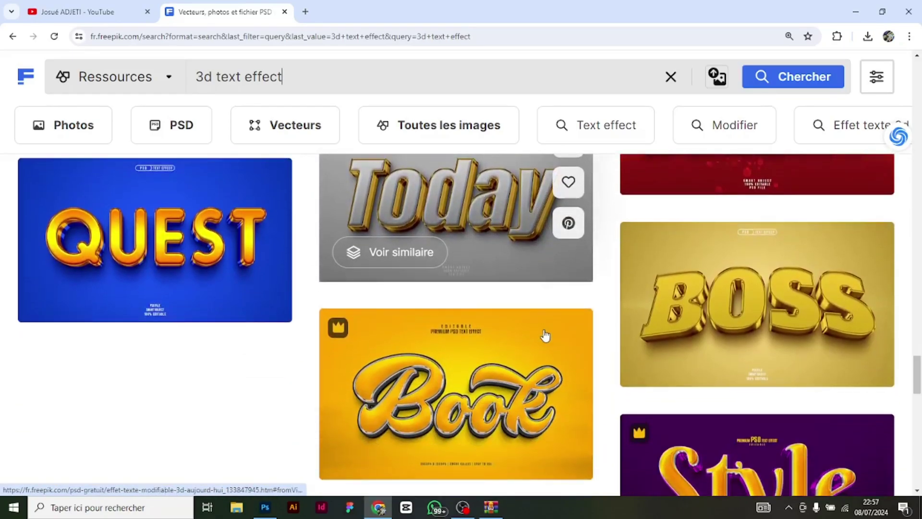
pyautogui.scroll(2, 680, 292)
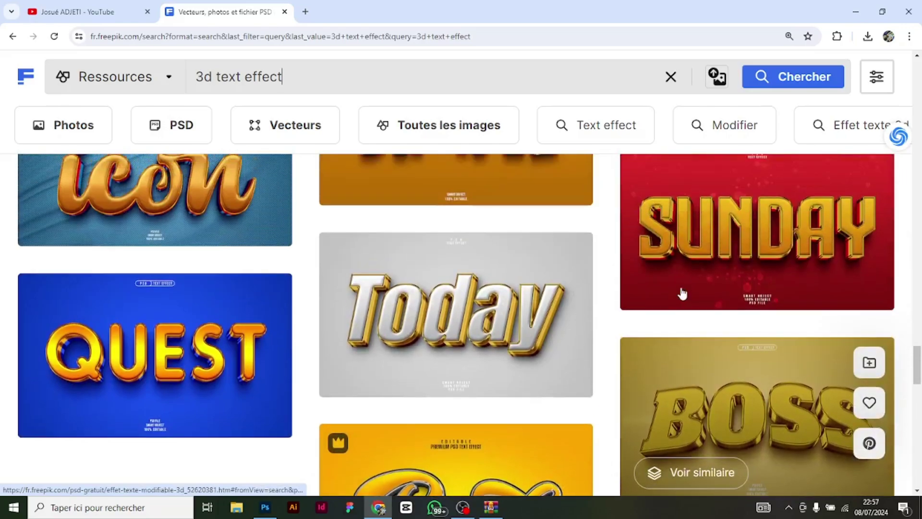
# Open the free gold "SUNDAY" text effect from the Freepik results and download it with the free download option.
pyautogui.scroll(2, 682, 293)
pyautogui.click(694, 302)
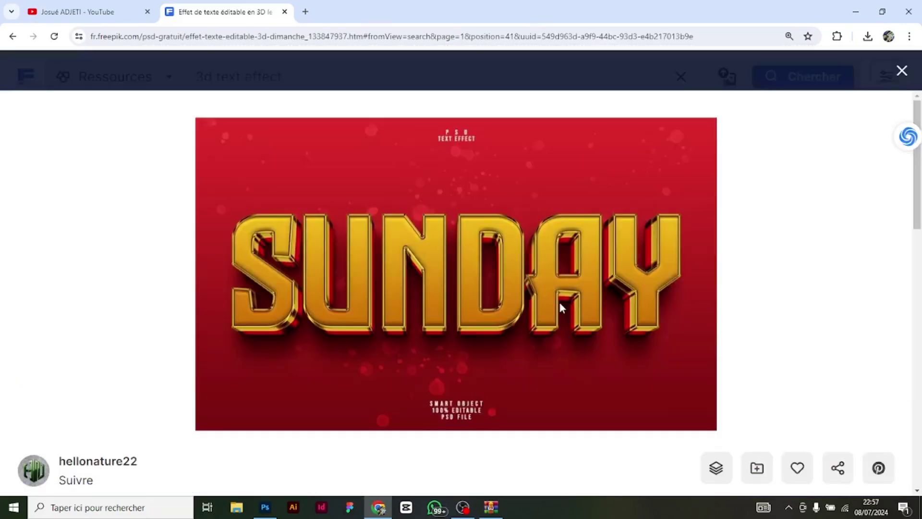
pyautogui.scroll(-4, 543, 317)
pyautogui.scroll(-3, 526, 329)
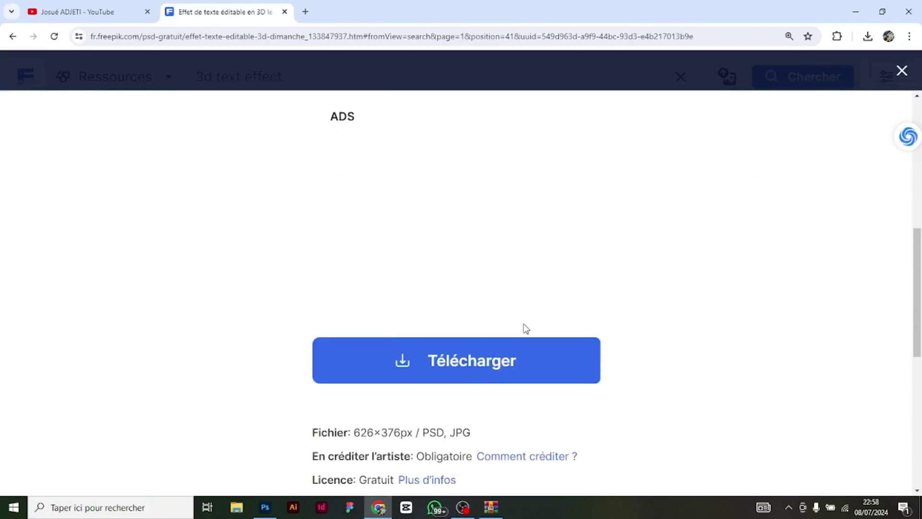
pyautogui.click(529, 357)
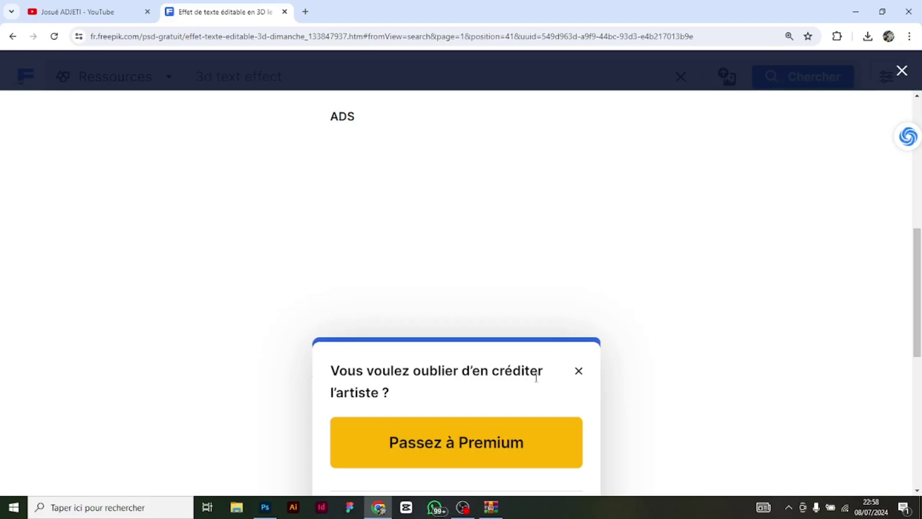
pyautogui.scroll(-3, 562, 358)
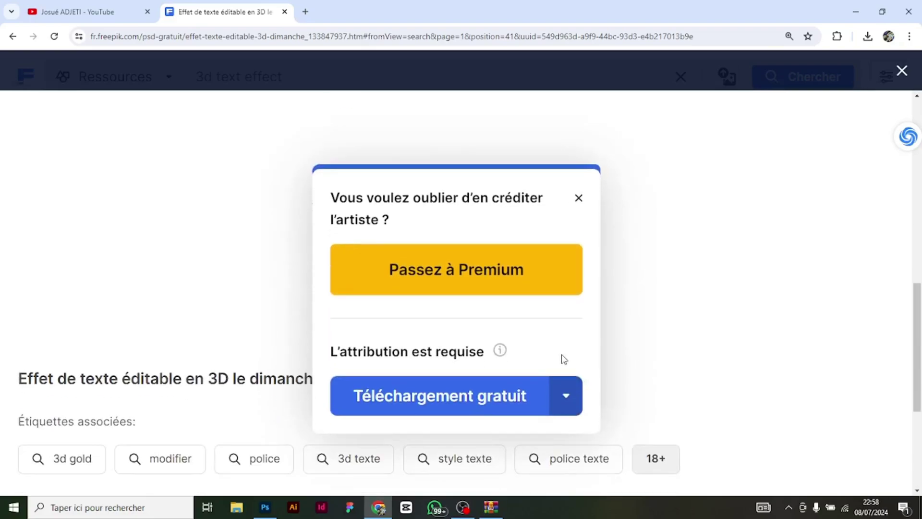
pyautogui.click(491, 397)
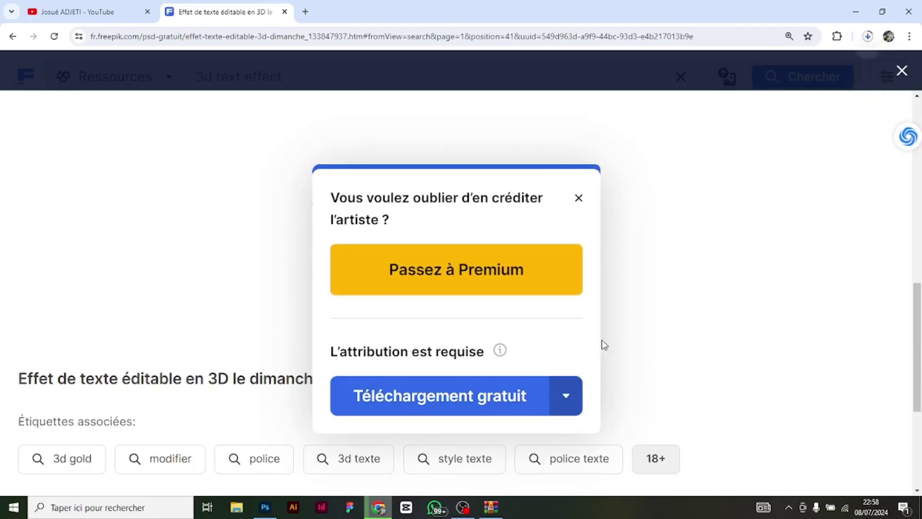
# Open the downloaded sunday-3d-editable-text-effect archive from its folder in WinRAR and preview the JPG image it contains.
pyautogui.click(868, 37)
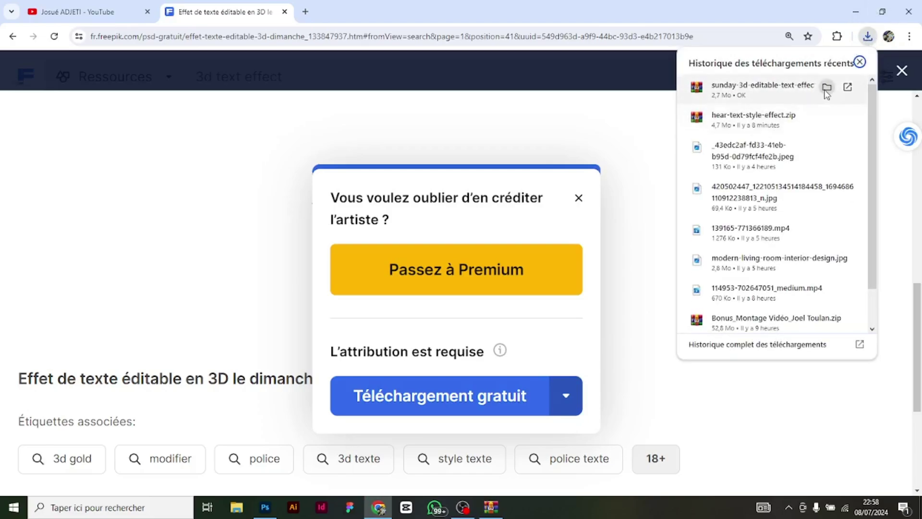
pyautogui.click(826, 87)
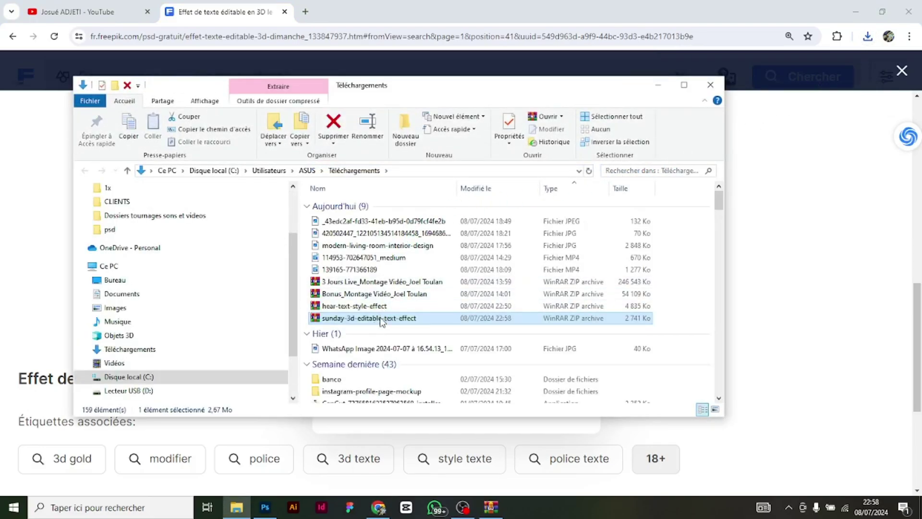
pyautogui.doubleClick(381, 320)
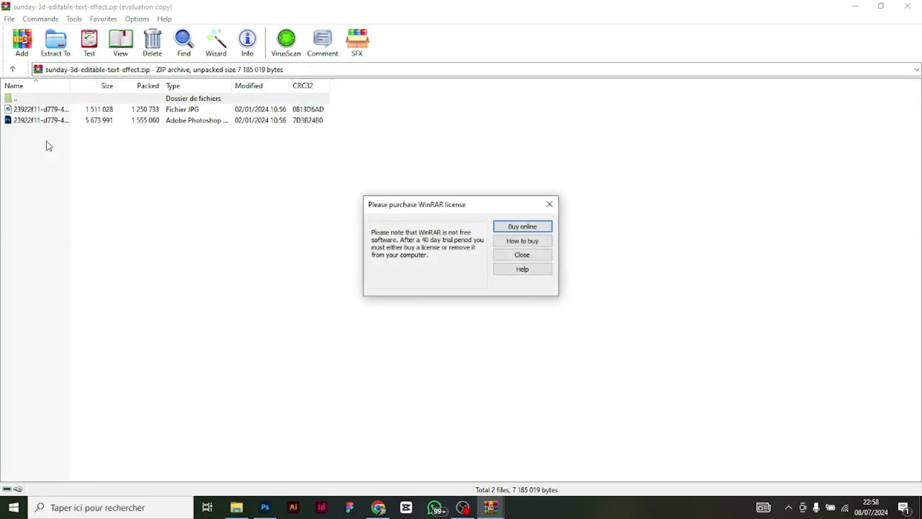
pyautogui.click(550, 204)
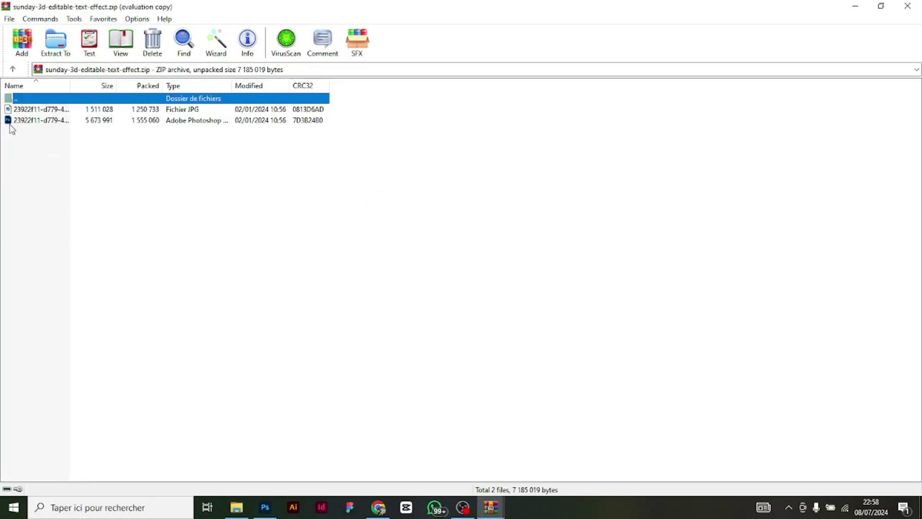
pyautogui.doubleClick(56, 111)
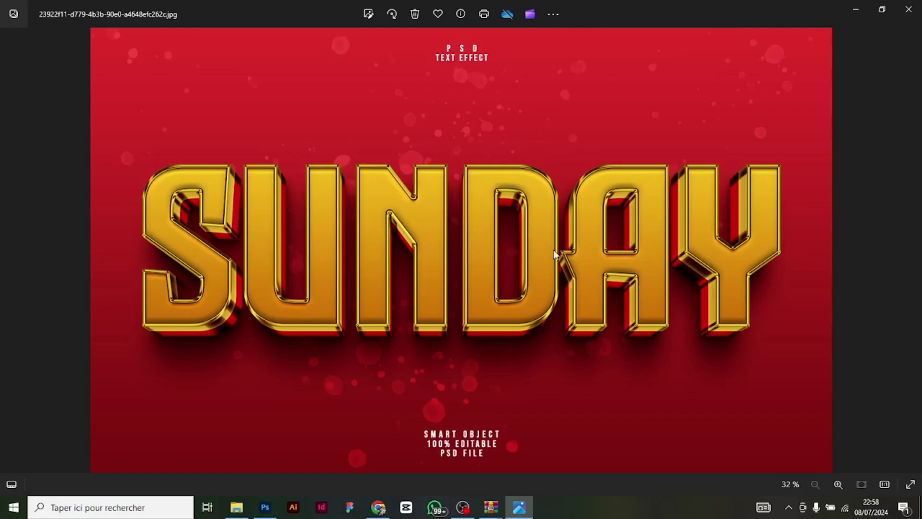
pyautogui.click(909, 7)
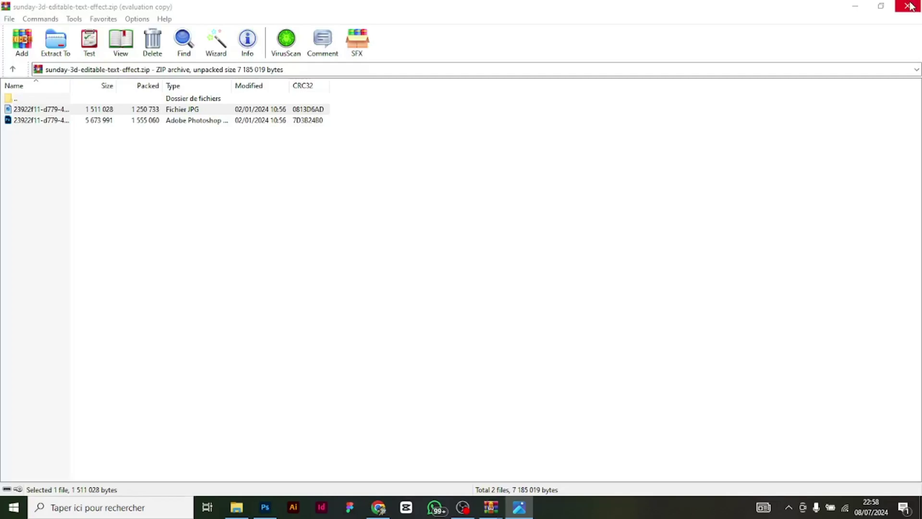
# Open the archive's PSD file in Photoshop, decline updating its text layers and deselect the Text group.
pyautogui.click(67, 125)
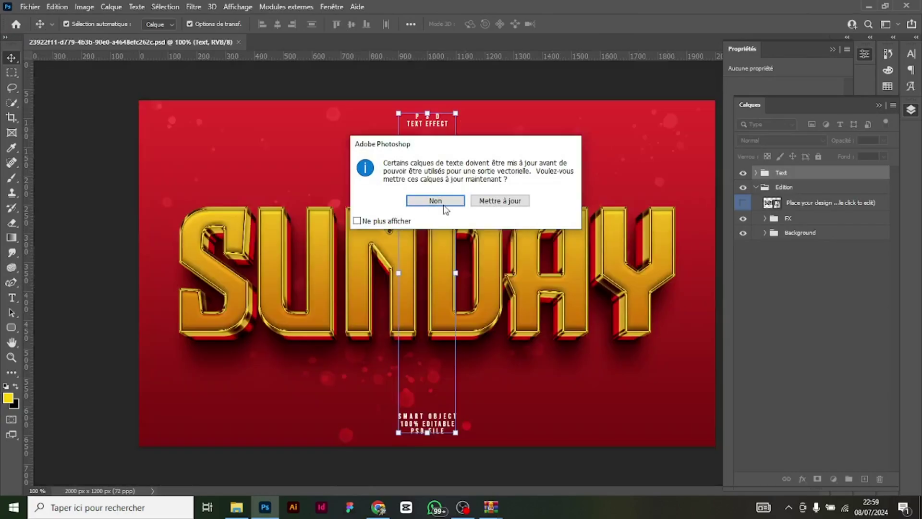
pyautogui.click(462, 201)
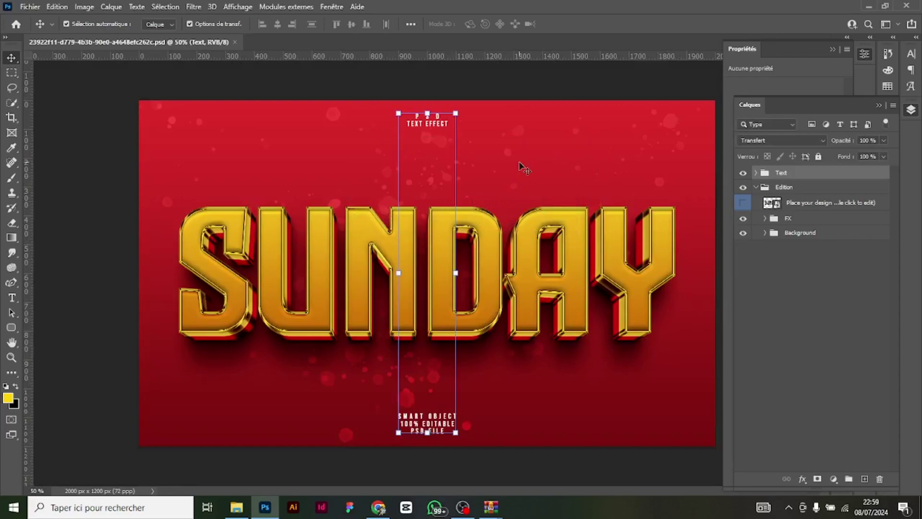
pyautogui.click(610, 76)
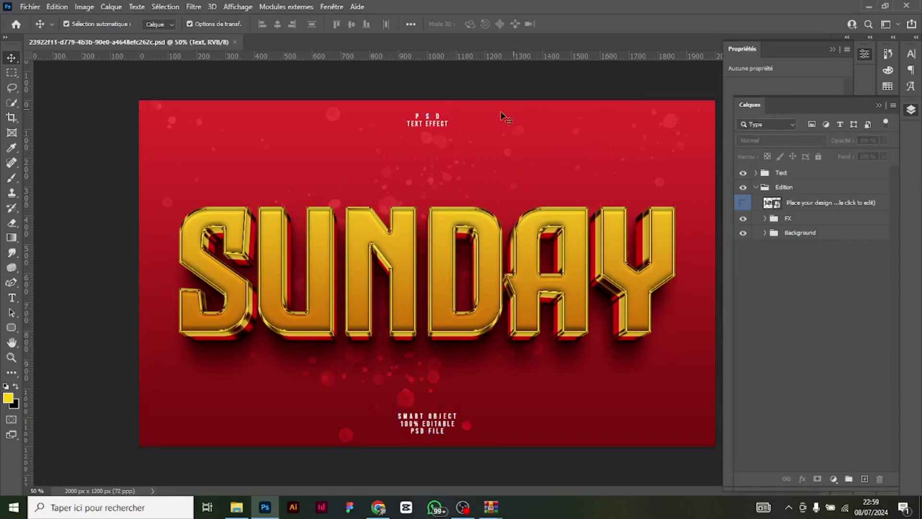
# Delete the small caption layers SMART OBJECT, 100% EDITABLE, PSD FILE, TEXT EFFECT and PSD from the Text group.
pyautogui.click(421, 121)
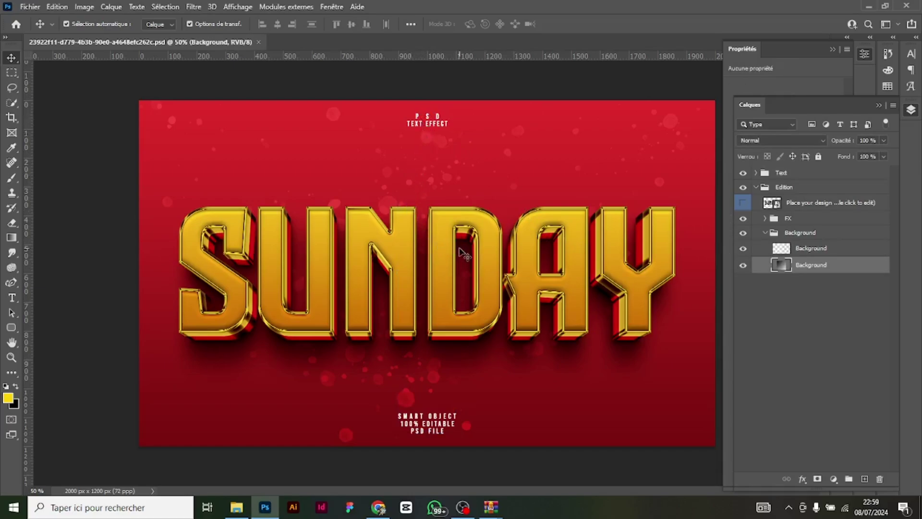
pyautogui.click(437, 419)
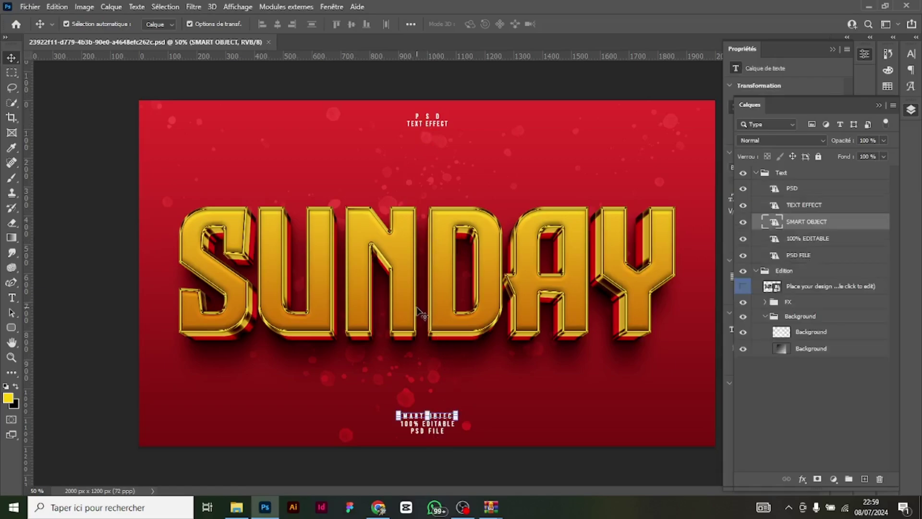
pyautogui.press('Delete')
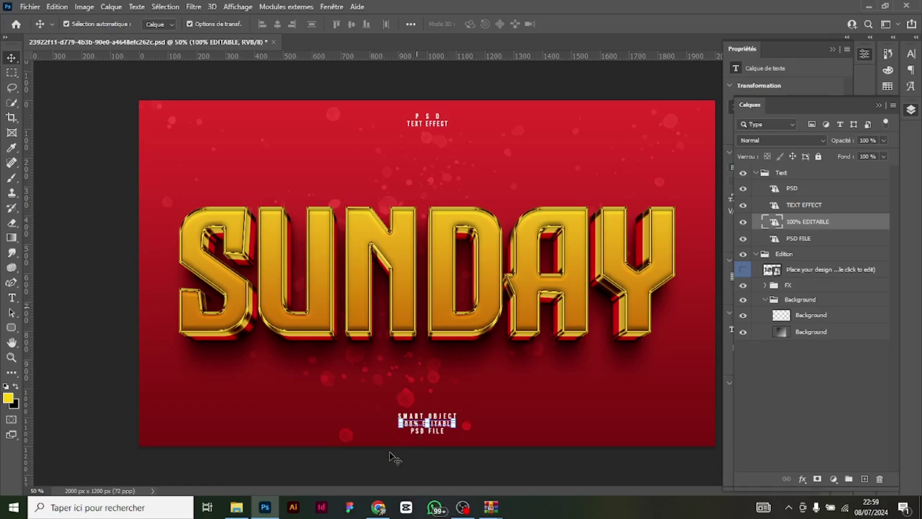
pyautogui.doubleClick(430, 423)
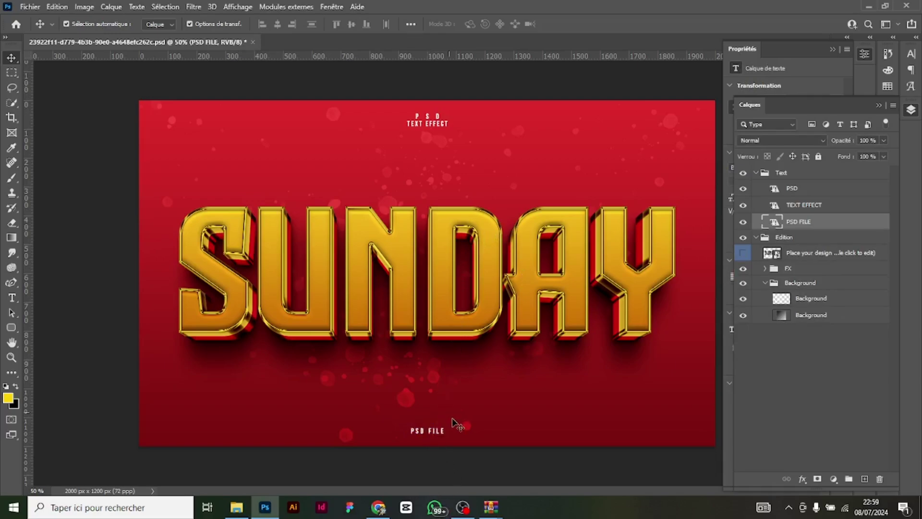
pyautogui.click(455, 431)
pyautogui.doubleClick(442, 432)
pyautogui.press('Escape')
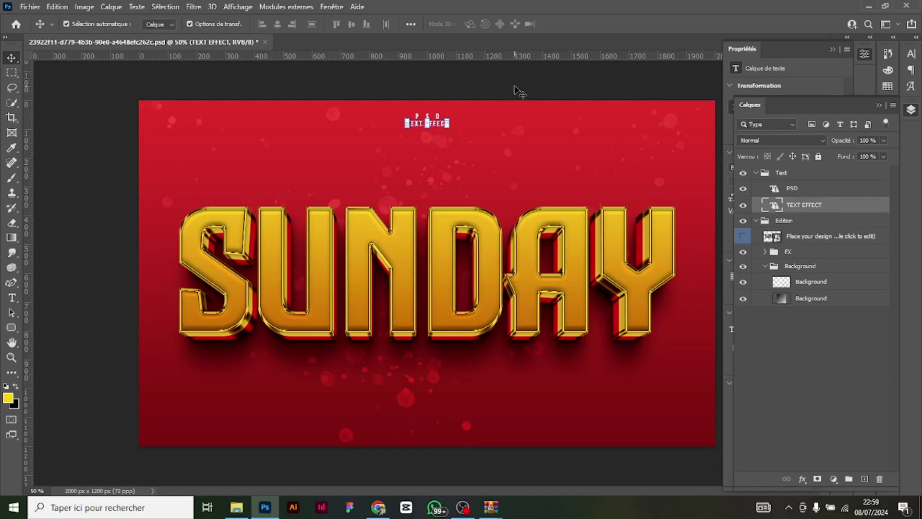
pyautogui.press('Delete')
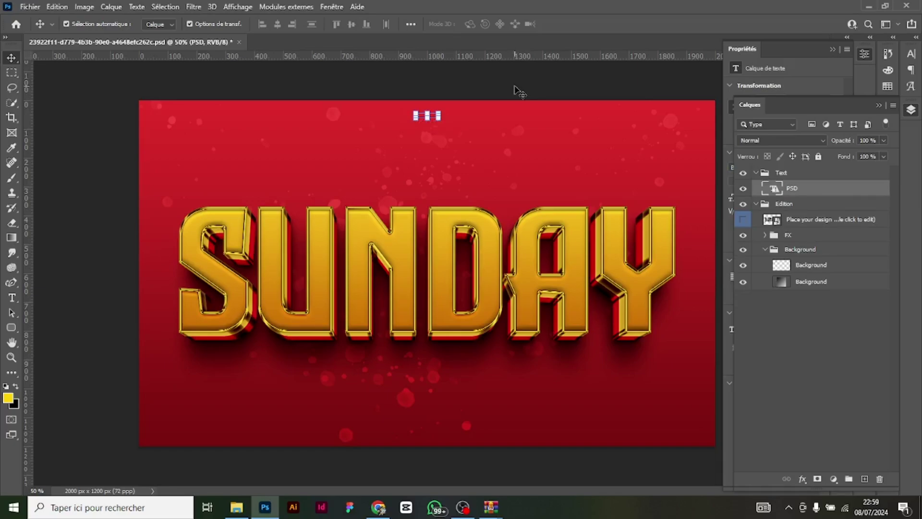
pyautogui.press('Delete')
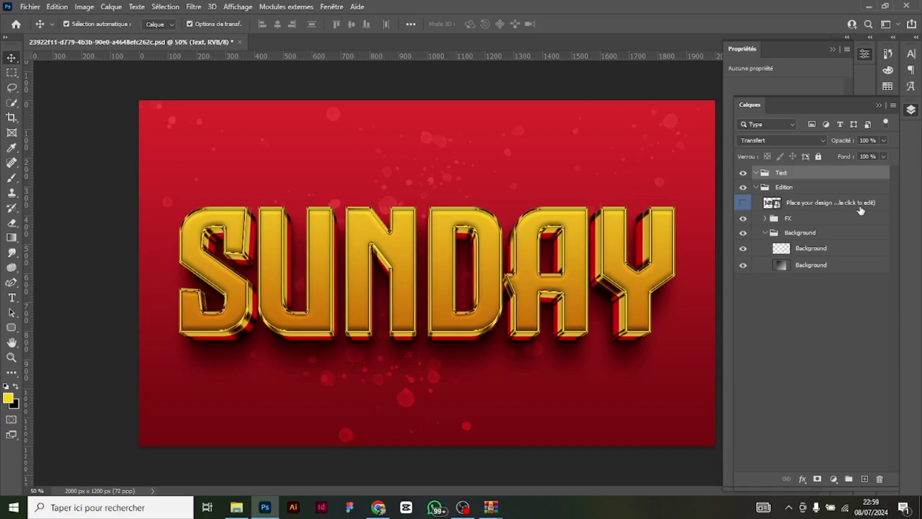
# Open the "Place your design" smart object and make its SUNDAY text editable by replacing the missing EvilEmpire font with the default.
pyautogui.doubleClick(778, 203)
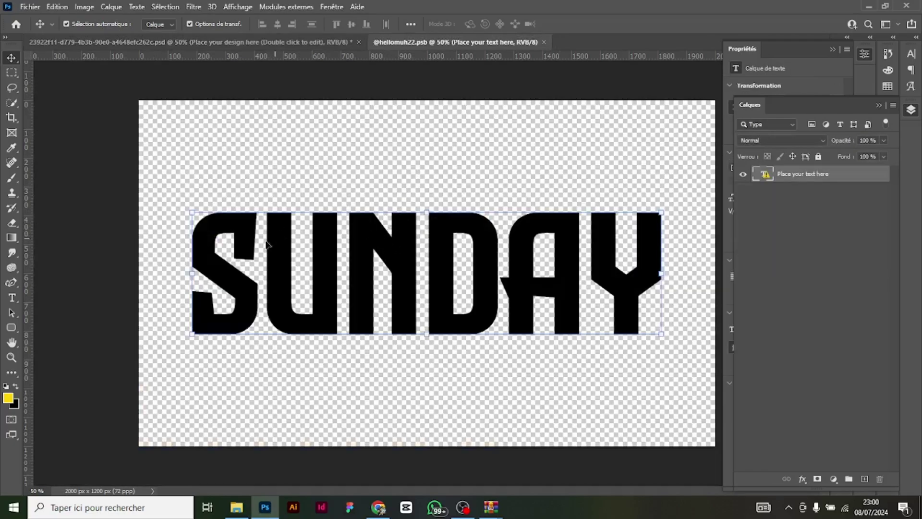
pyautogui.click(12, 297)
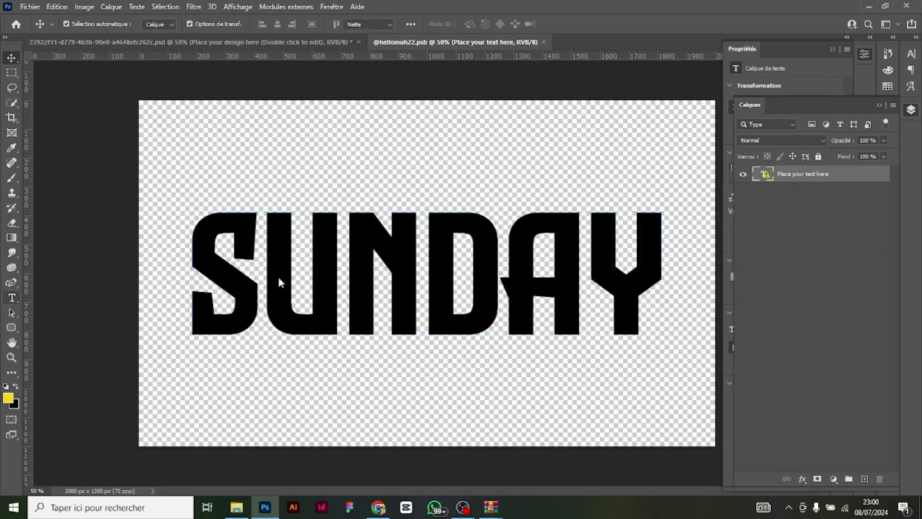
pyautogui.click(302, 262)
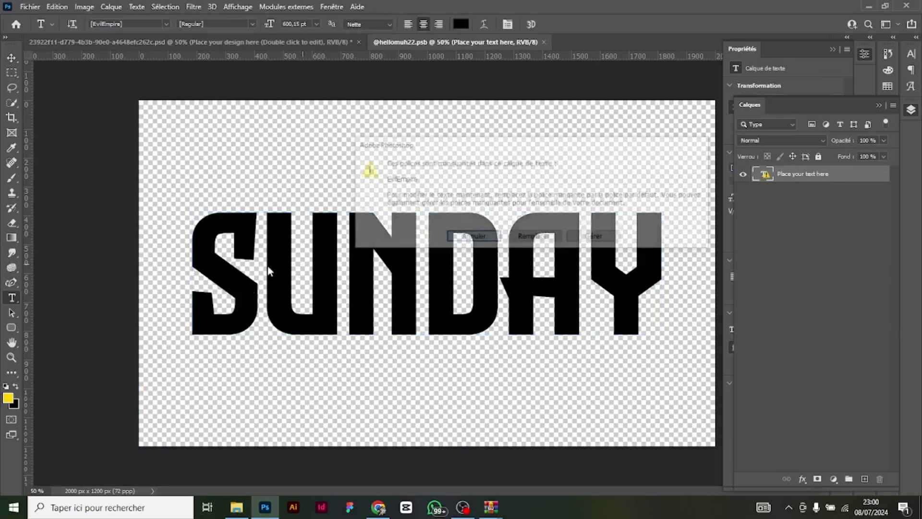
pyautogui.click(526, 238)
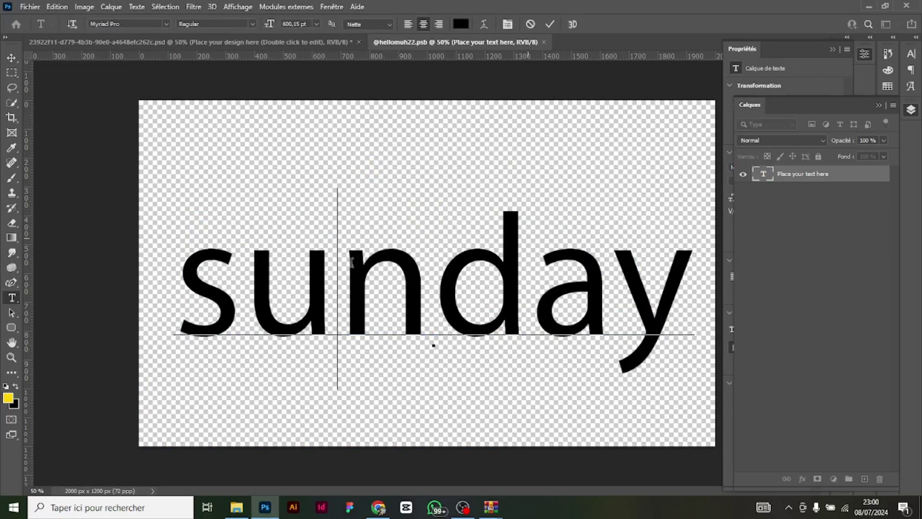
# Replace the word "sunday" in the smart object's text layer with "3D TEXT".
pyautogui.moveTo(189, 244); pyautogui.dragTo(717, 297)
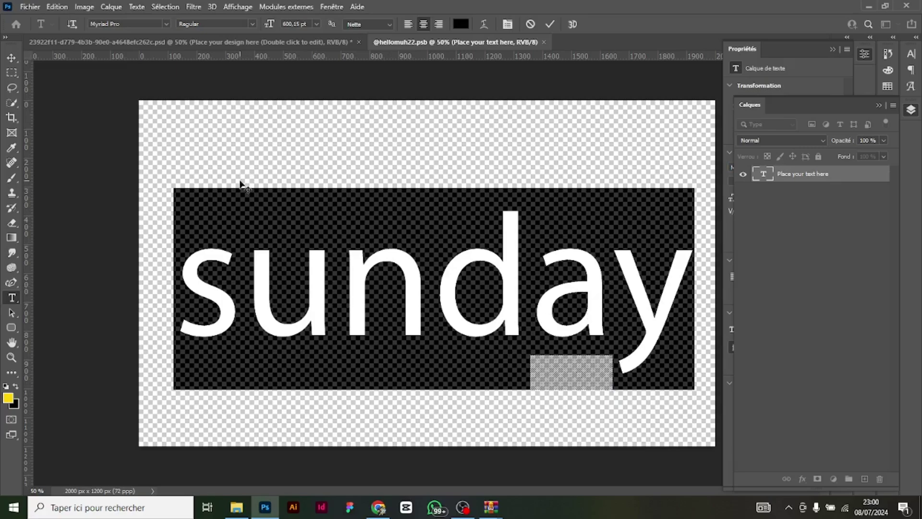
pyautogui.click(182, 211)
pyautogui.hotkey('ctrl', 'a')
pyautogui.press('BackSpace')
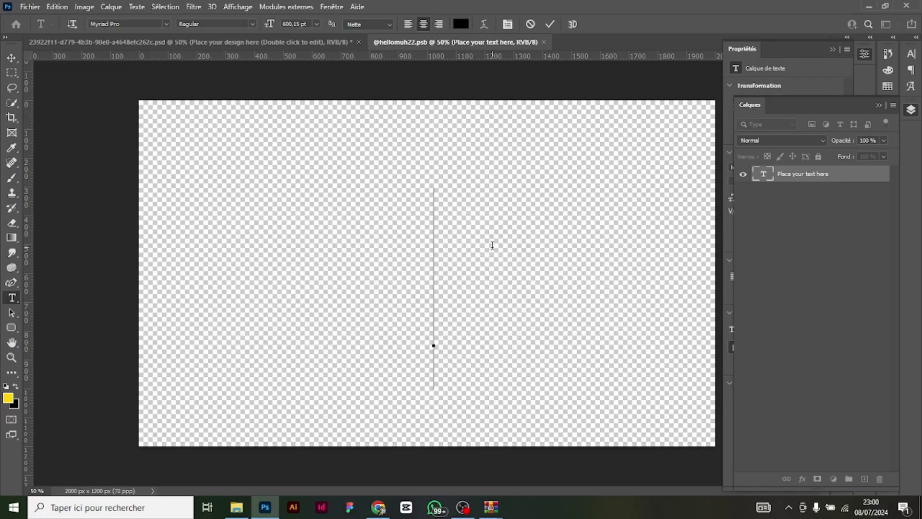
pyautogui.write('3D')
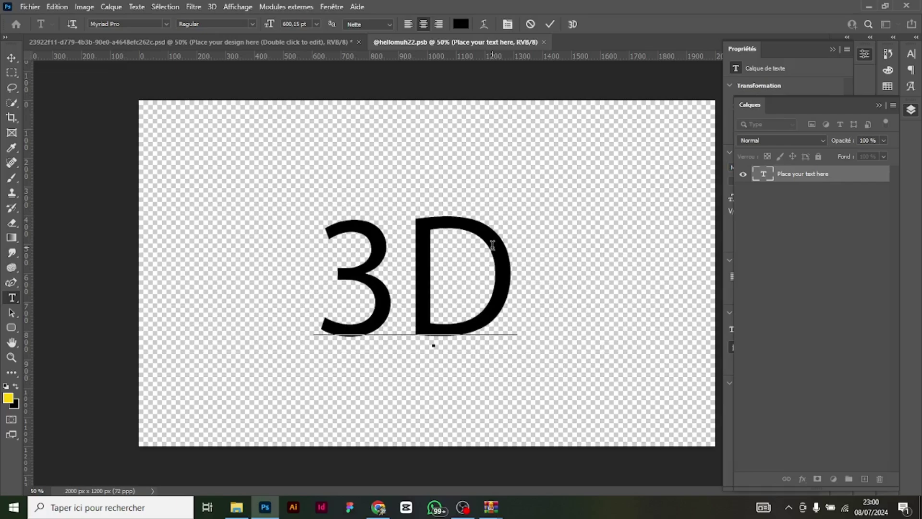
pyautogui.write(' TEXT')
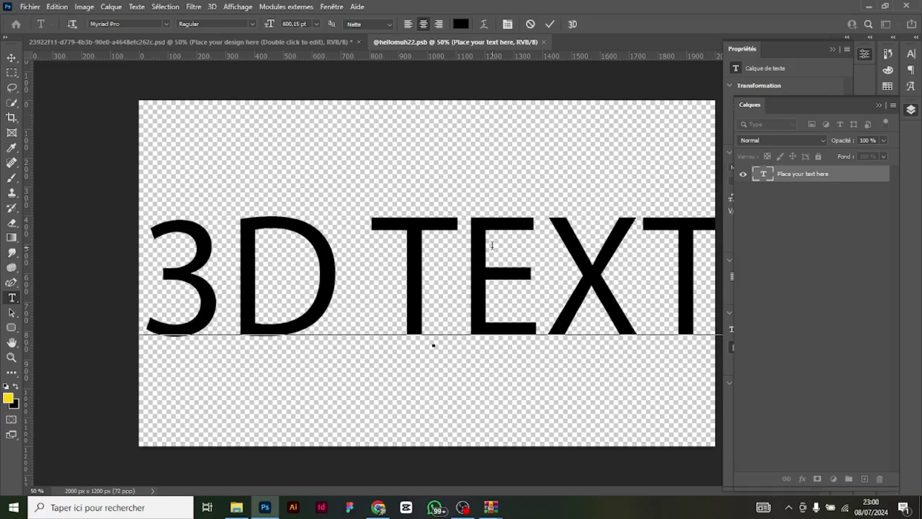
# Select the whole "3D TEXT" wording and set its font size to 500 pt.
pyautogui.hotkey('ctrl', 'a')
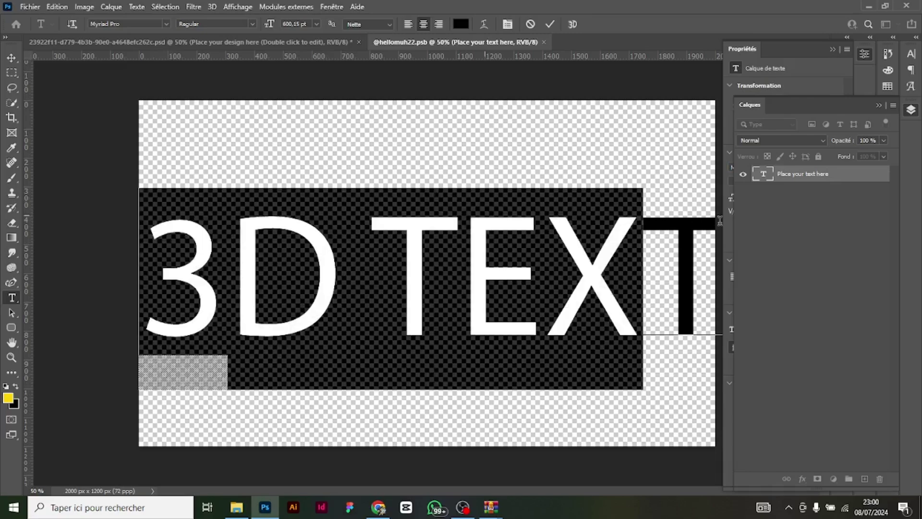
pyautogui.click(316, 24)
pyautogui.click(305, 23)
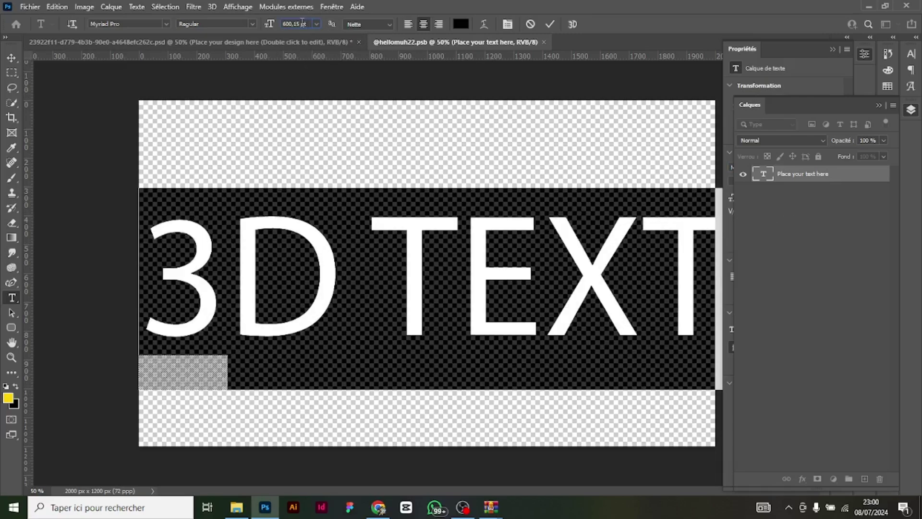
pyautogui.doubleClick(295, 23)
pyautogui.write('500pt')
pyautogui.click(316, 24)
pyautogui.press('Return')
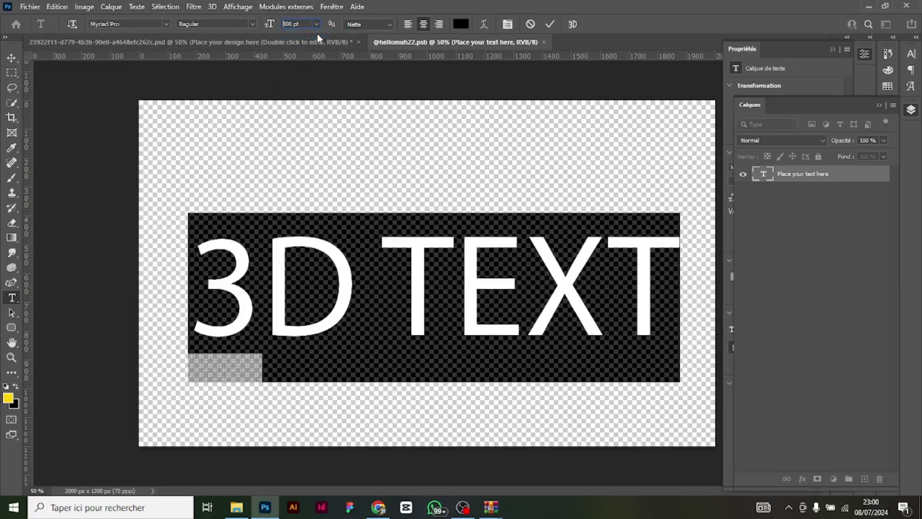
# Change the "3D TEXT" wording's font to Montserrat and its size to 450 pt, and commit the text edit.
pyautogui.click(165, 24)
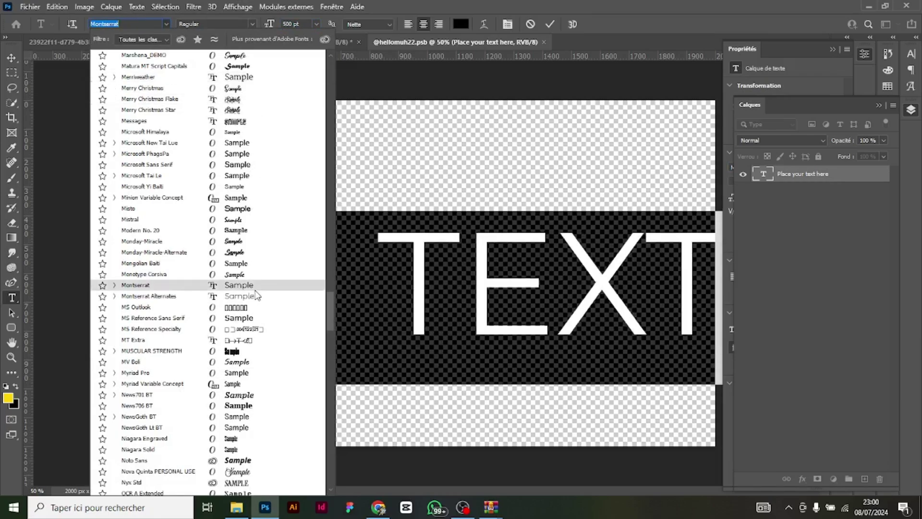
pyautogui.click(255, 289)
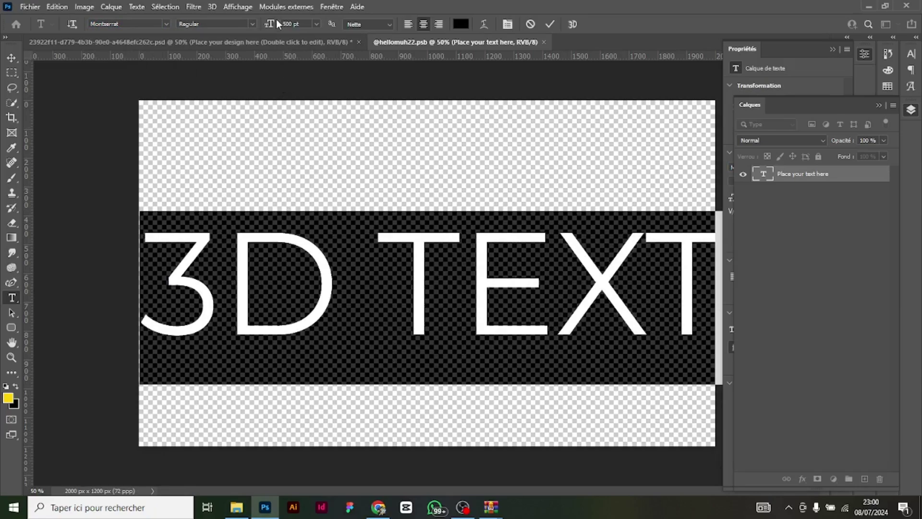
pyautogui.click(287, 24)
pyautogui.write('450')
pyautogui.press('Return')
pyautogui.click(317, 24)
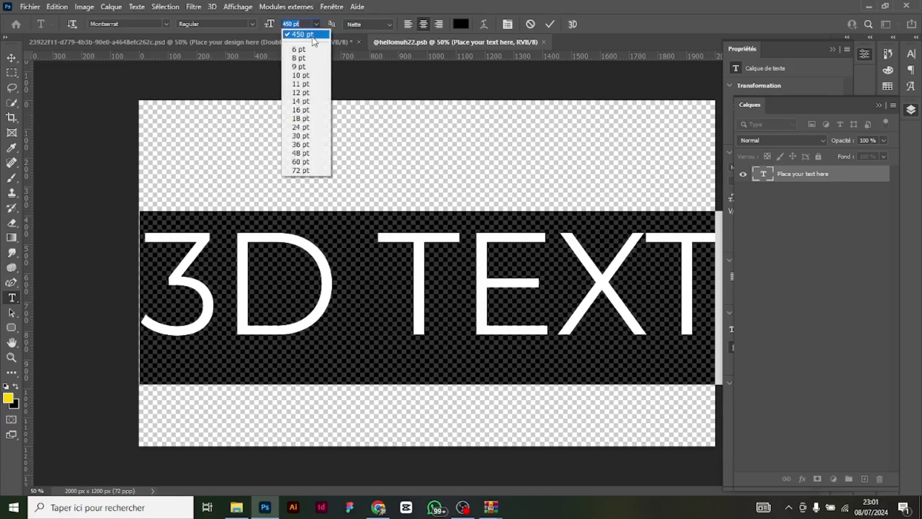
pyautogui.click(312, 36)
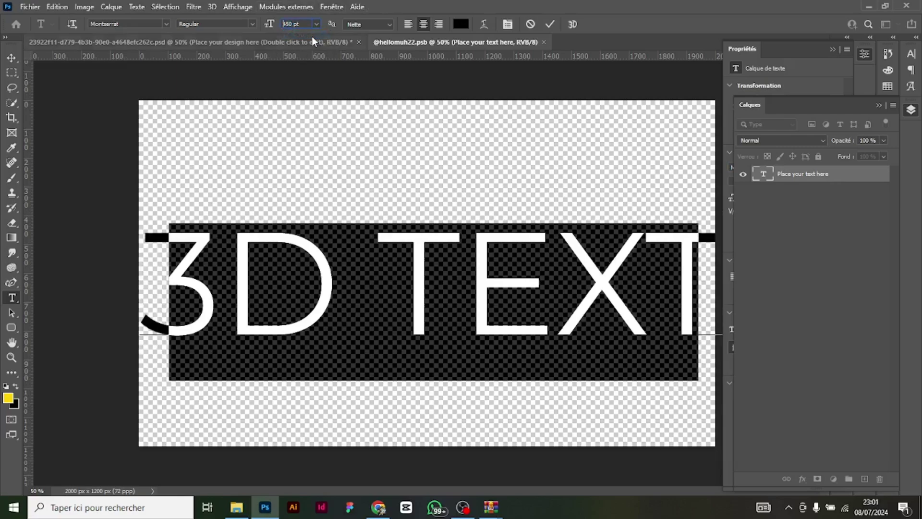
pyautogui.click(553, 24)
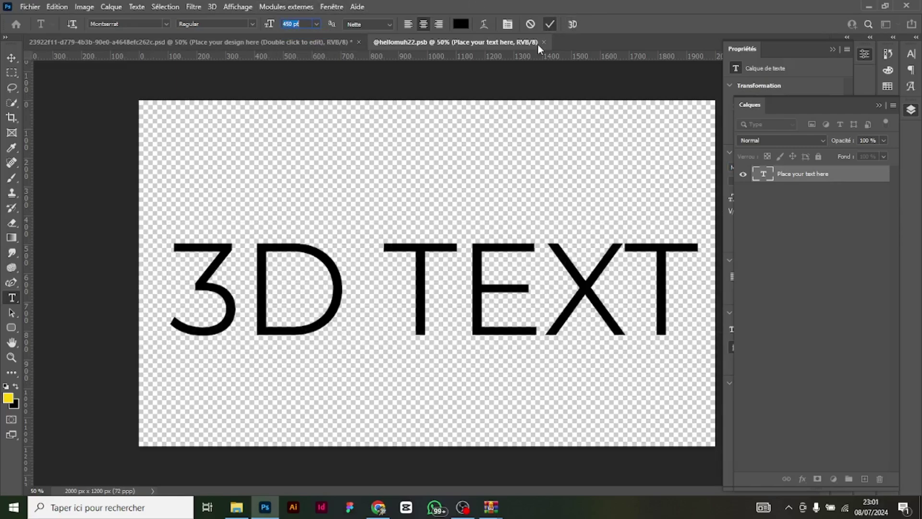
# Save the edited smart object and return to the main text effect PSD.
pyautogui.click(42, 10)
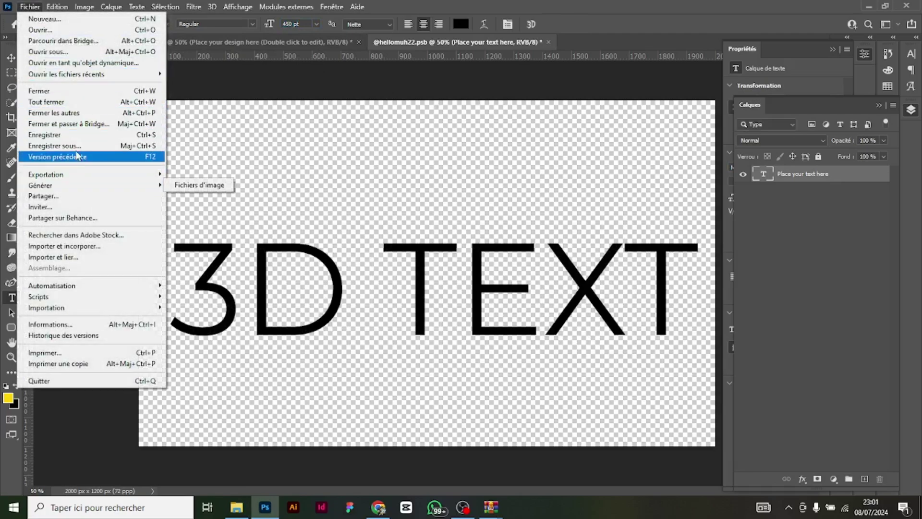
pyautogui.click(68, 134)
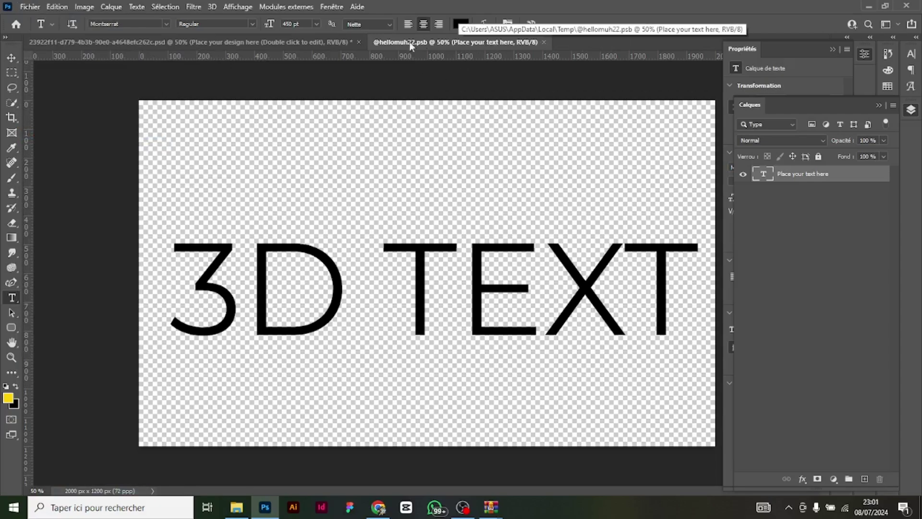
pyautogui.click(294, 42)
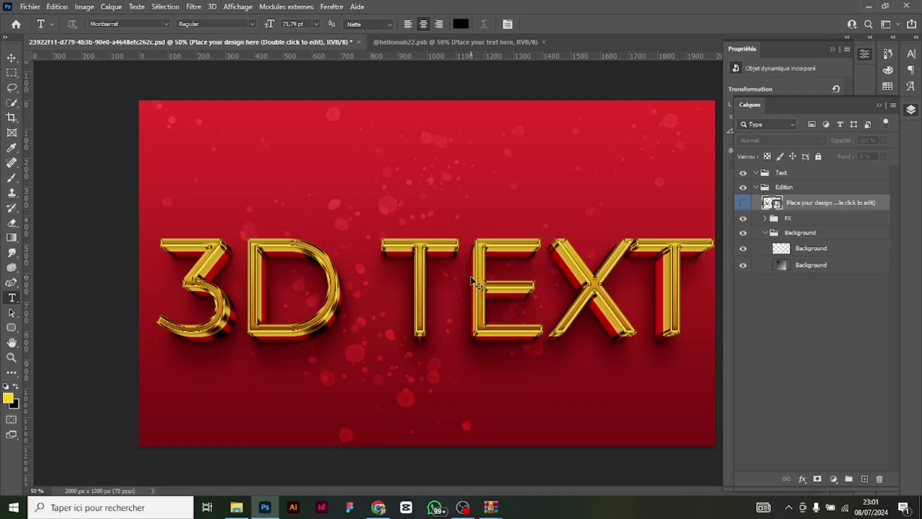
# Create a new white 1080 x 1080 px RGB document at 300 ppi, and switch back to the text effect PSD.
pyautogui.hotkey('ctrl', 'n')
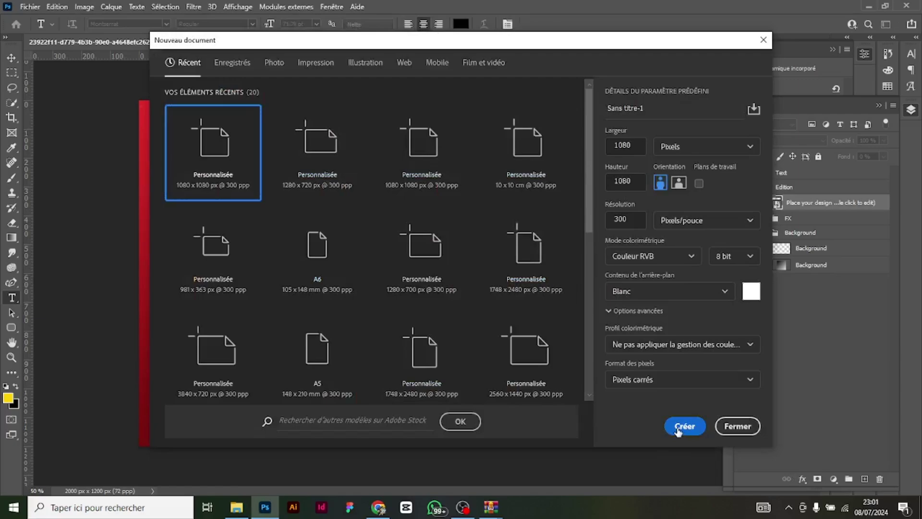
pyautogui.click(684, 426)
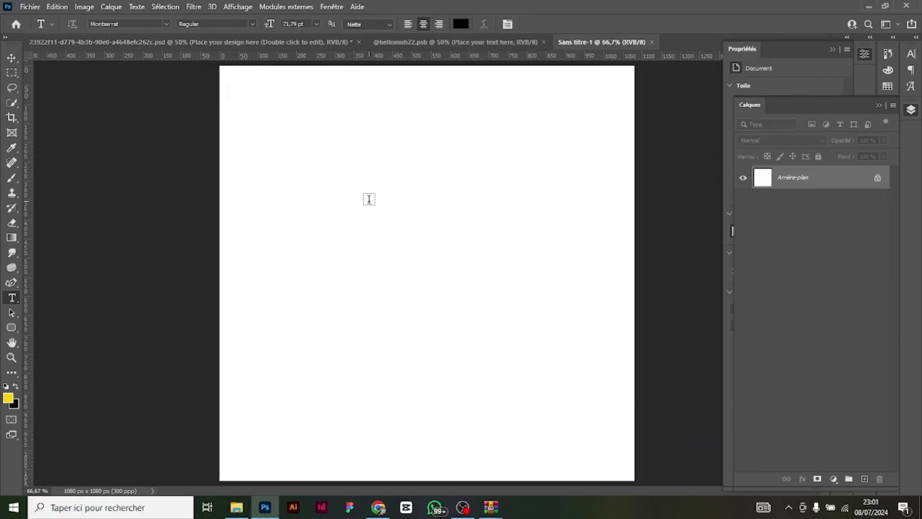
pyautogui.click(169, 42)
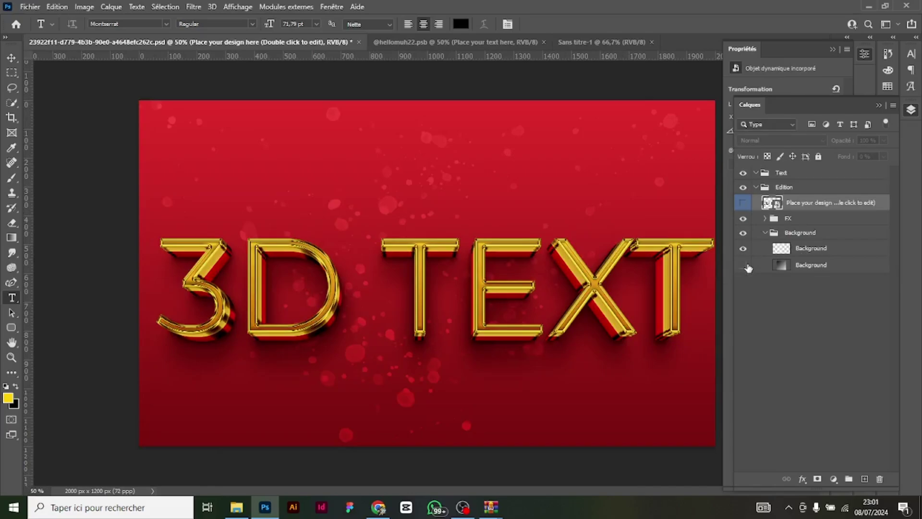
# Hide the red gradient Background layer and select everything from the upper Background layer to the Text group.
pyautogui.click(745, 266)
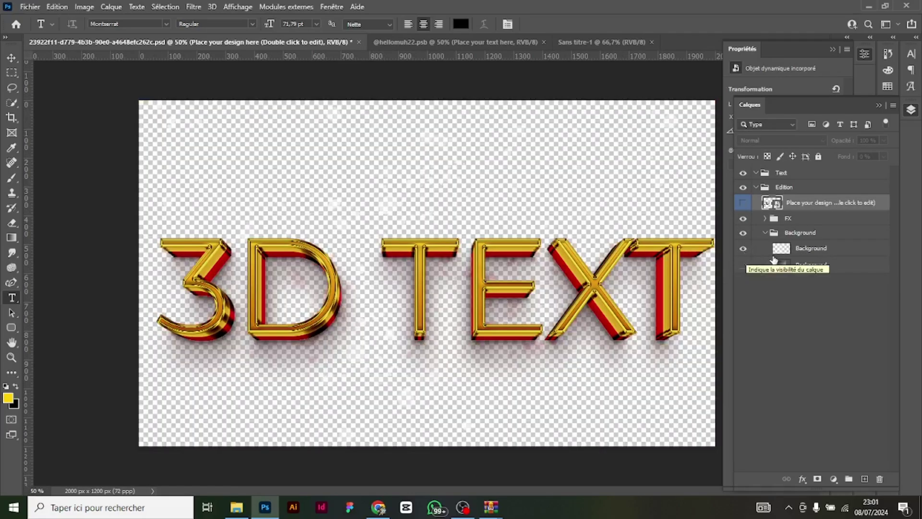
pyautogui.click(817, 250)
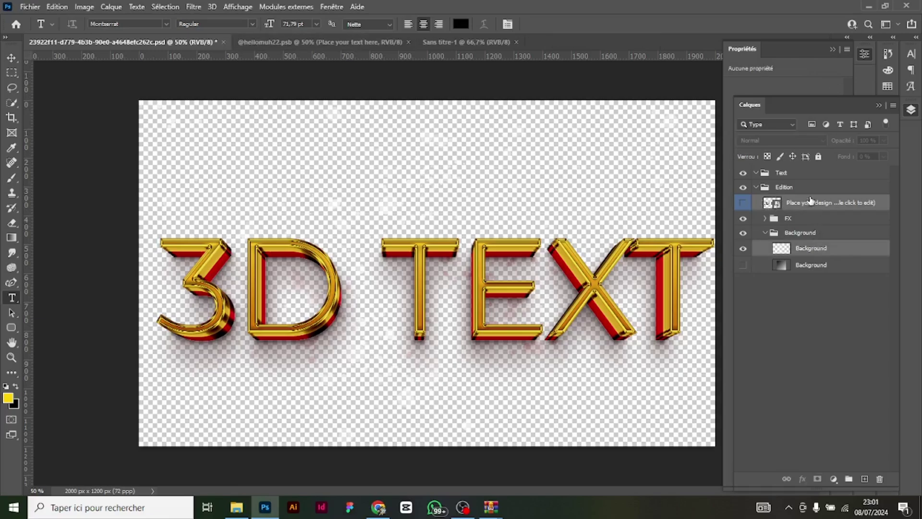
pyautogui.keyDown('shift'); pyautogui.click(803, 174); pyautogui.keyUp('shift')
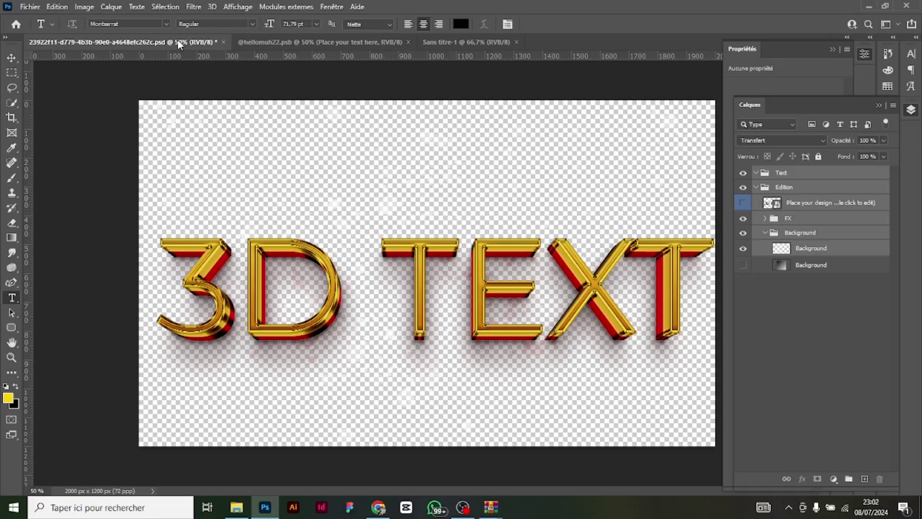
# Close the smart object document and detach the text effect PSD into a floating window.
pyautogui.moveTo(178, 39)
pyautogui.mouseDown()
pyautogui.moveTo(154, 59)
pyautogui.moveTo(170, 46)
pyautogui.mouseUp()
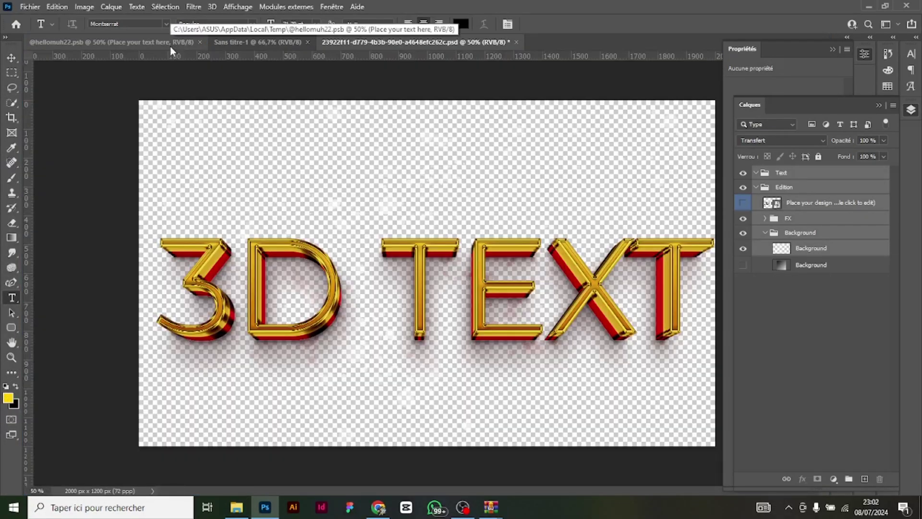
pyautogui.moveTo(170, 46); pyautogui.dragTo(165, 67)
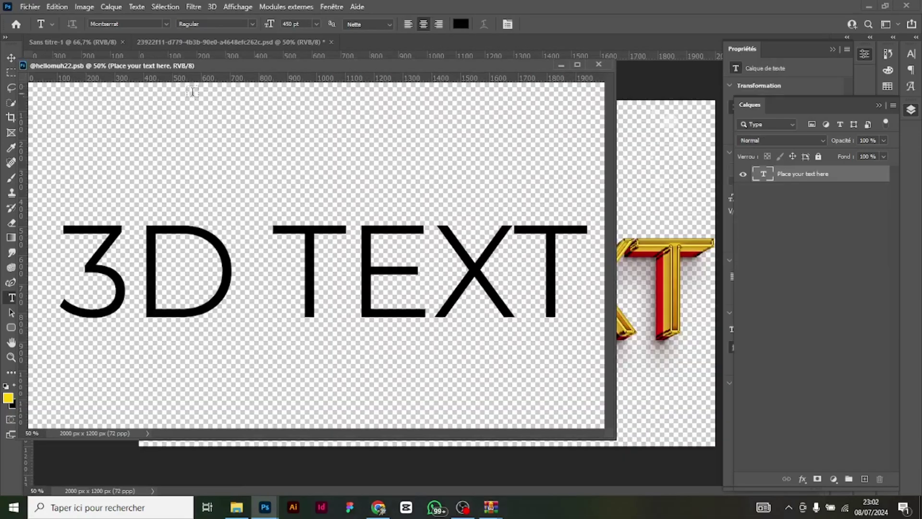
pyautogui.click(600, 65)
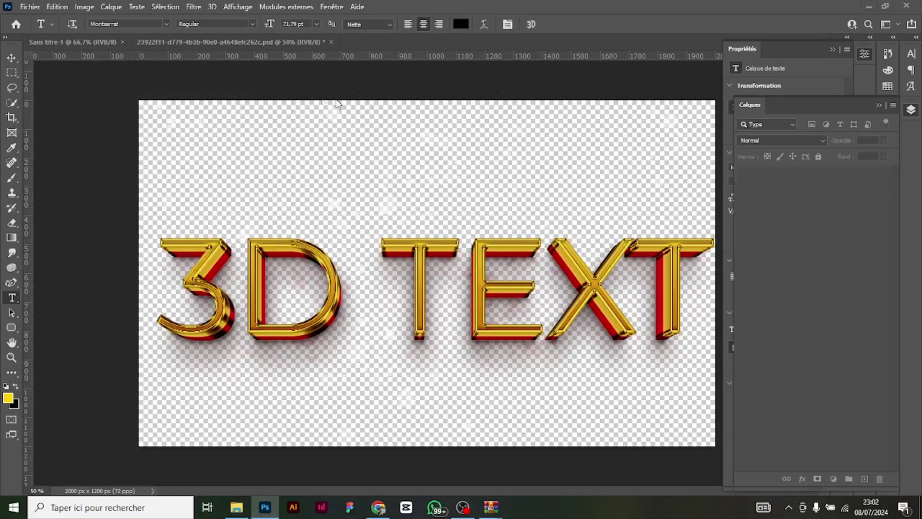
pyautogui.moveTo(150, 46); pyautogui.dragTo(163, 95)
# Reselect the layers from the upper Background to the Text group, copy them into the new document with the Move tool, and redock the PSD window.
pyautogui.click(15, 58)
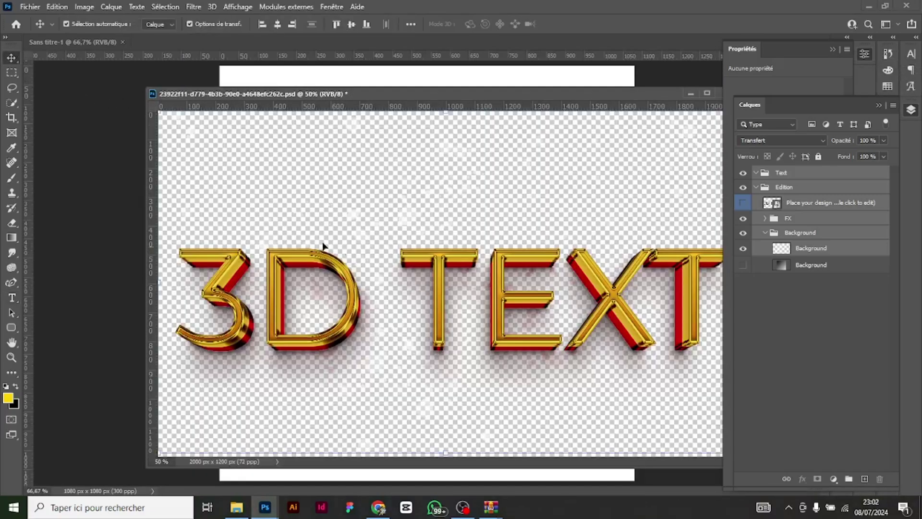
pyautogui.click(189, 119)
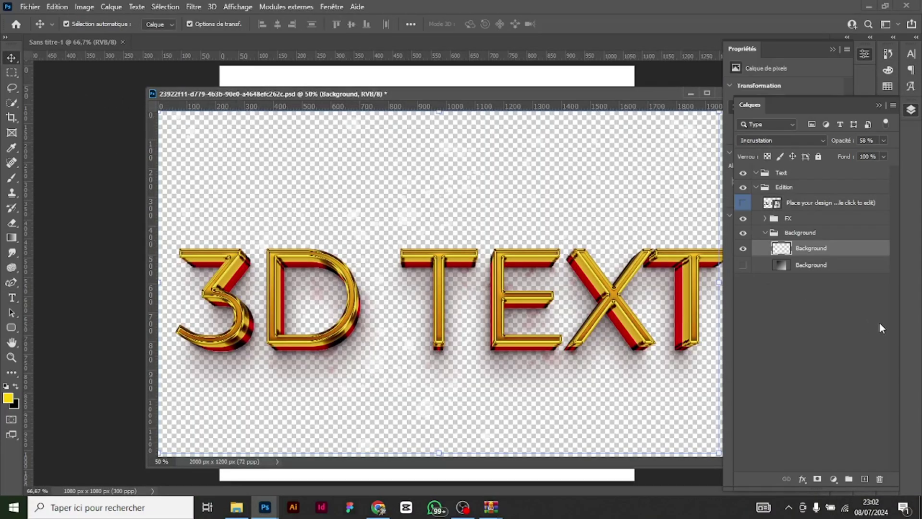
pyautogui.keyDown('shift'); pyautogui.click(818, 174); pyautogui.keyUp('shift')
pyautogui.moveTo(430, 148); pyautogui.dragTo(424, 91)
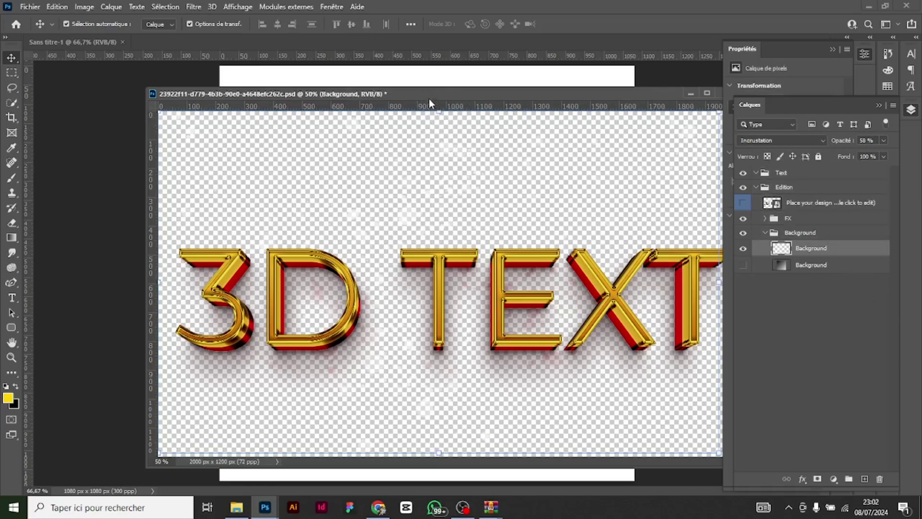
pyautogui.click(809, 176)
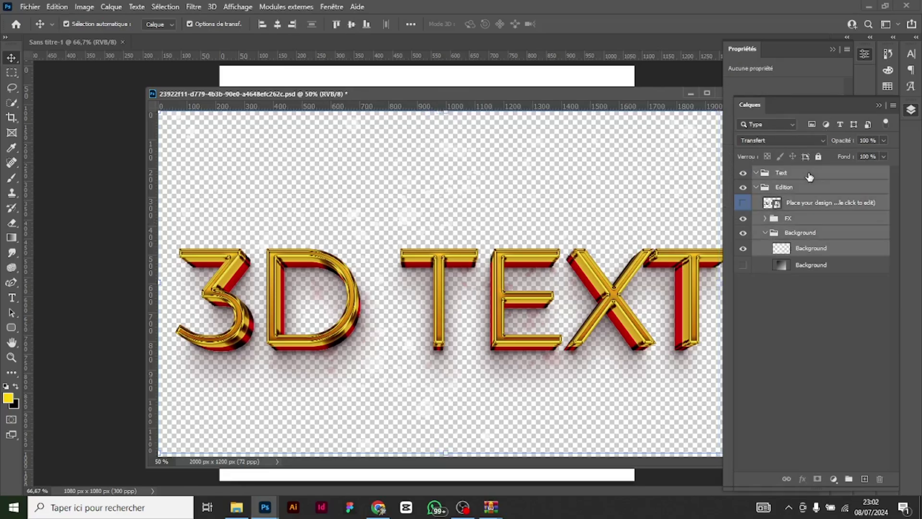
pyautogui.moveTo(516, 302); pyautogui.dragTo(565, 79)
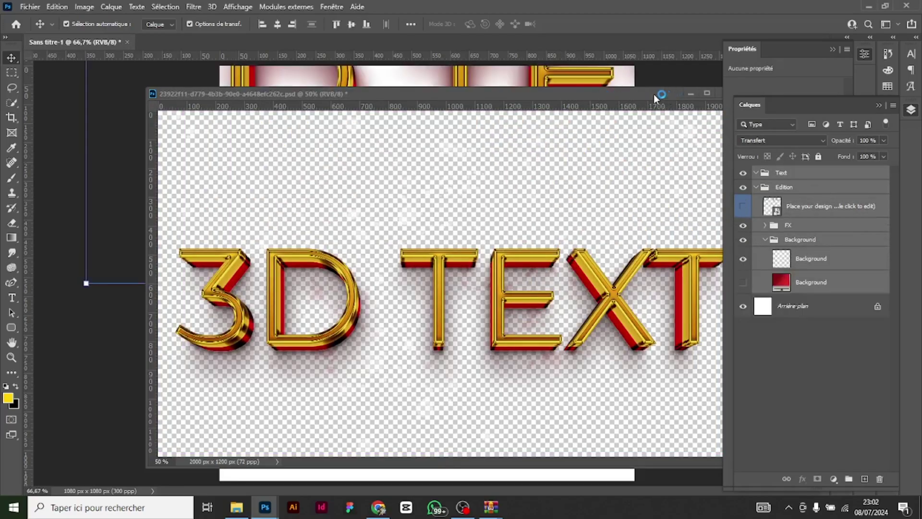
pyautogui.moveTo(653, 95); pyautogui.dragTo(600, 59)
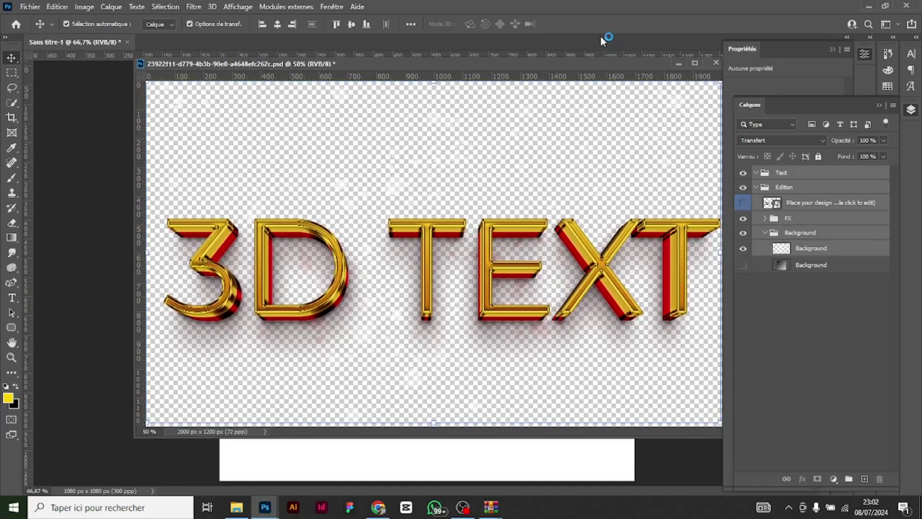
pyautogui.moveTo(592, 60); pyautogui.dragTo(101, 44)
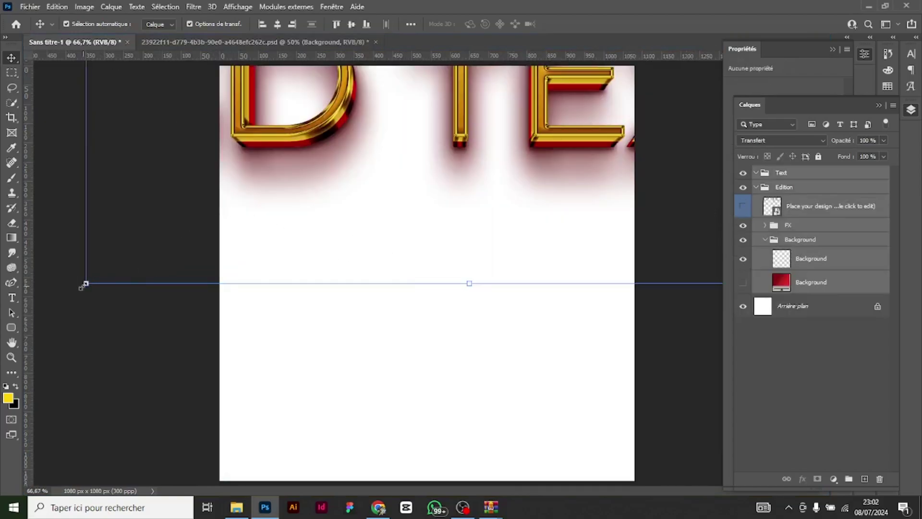
# Scale the copied 3D TEXT layers to about 46.64 %, place them in the upper middle of the white canvas, and apply the transformation.
pyautogui.moveTo(86, 283); pyautogui.dragTo(402, 117)
pyautogui.moveTo(613, 78); pyautogui.dragTo(411, 417)
pyautogui.moveTo(730, 293); pyautogui.dragTo(644, 319)
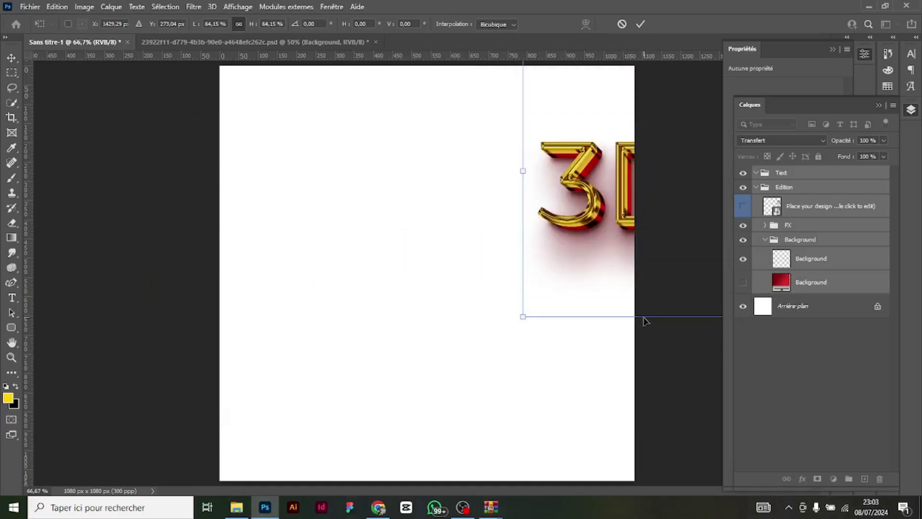
pyautogui.moveTo(523, 171); pyautogui.dragTo(238, 310)
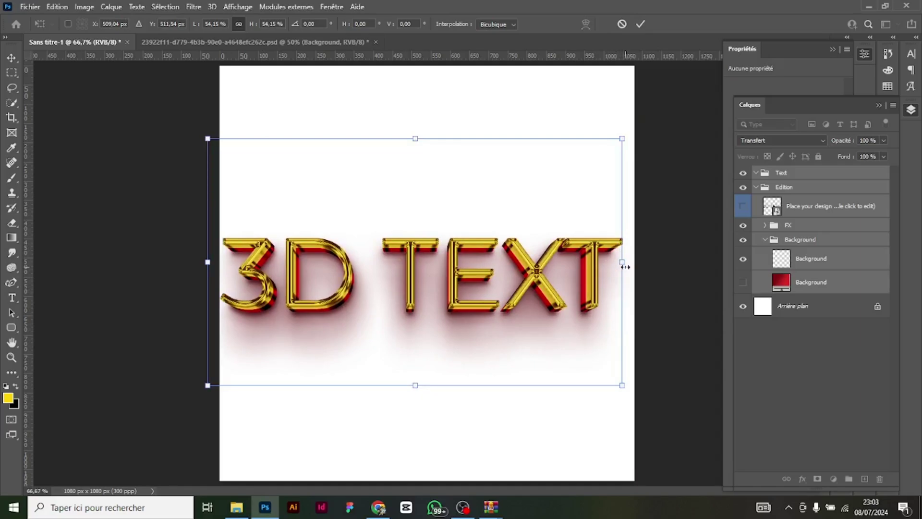
pyautogui.moveTo(624, 267); pyautogui.dragTo(563, 250)
pyautogui.moveTo(476, 264); pyautogui.dragTo(525, 218)
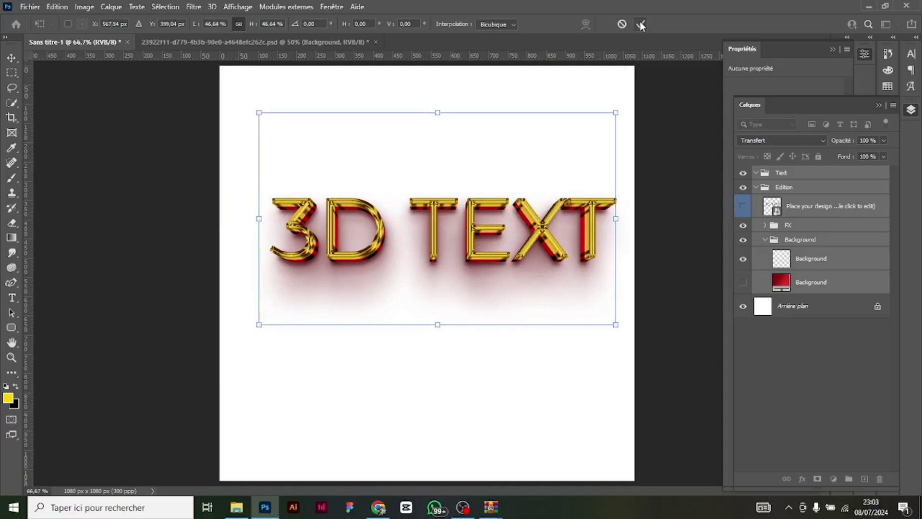
pyautogui.click(641, 25)
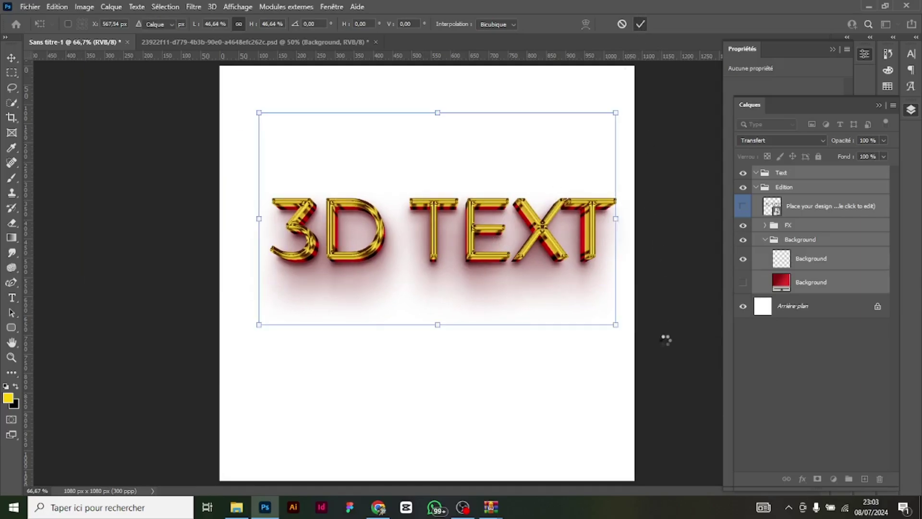